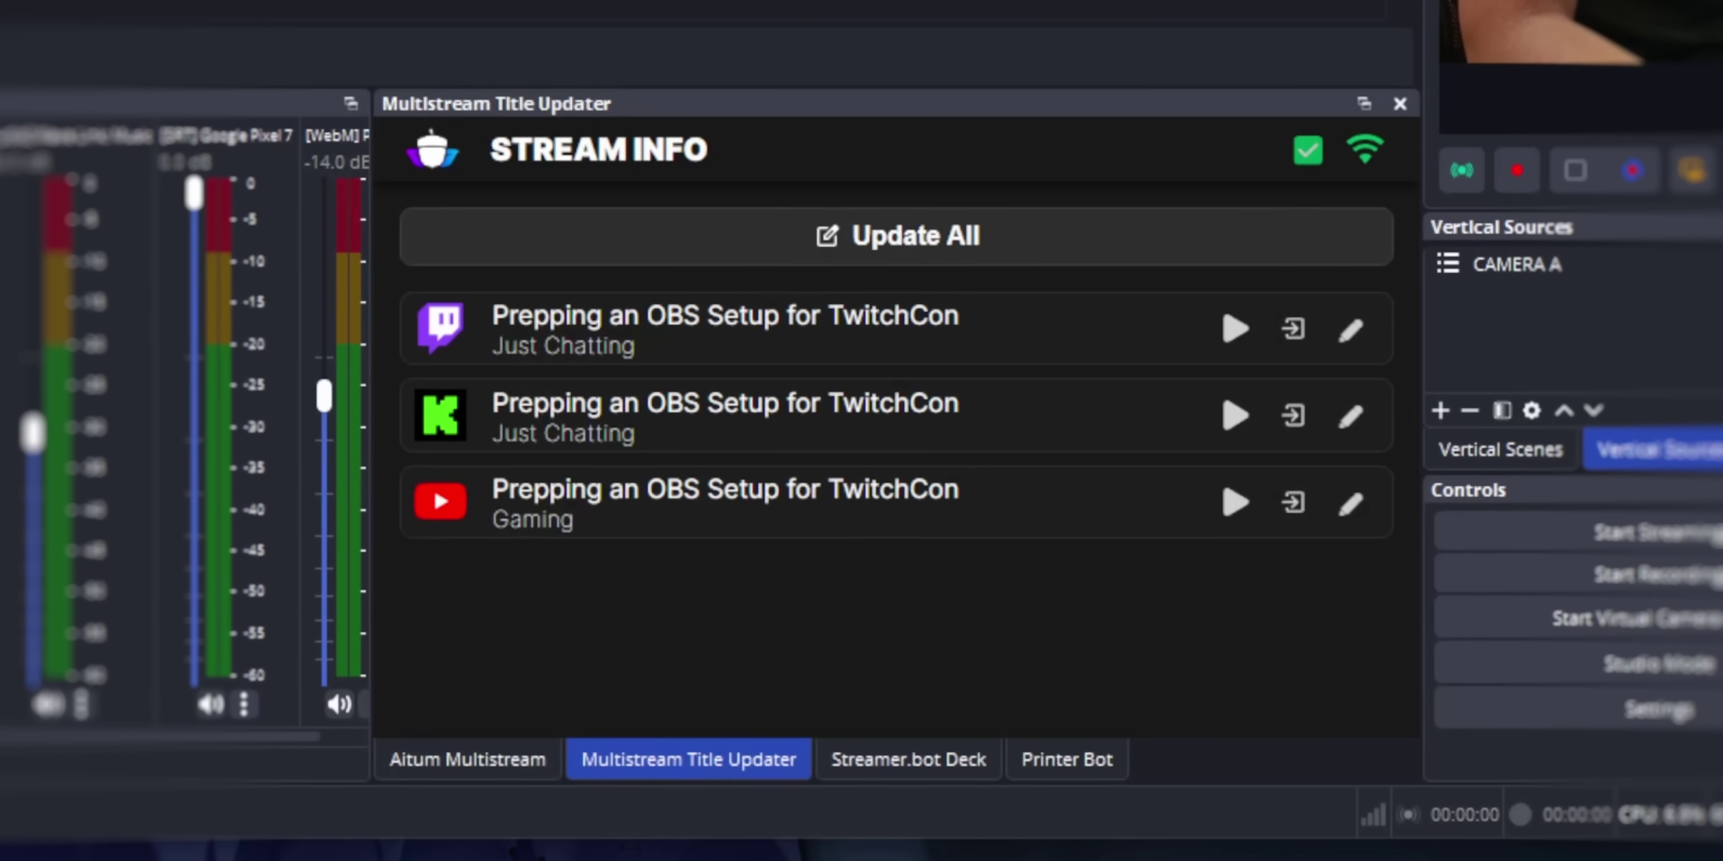
- Open the Update All editor and start replacing the shared title with 'Chicken'
left_click(1319, 262)
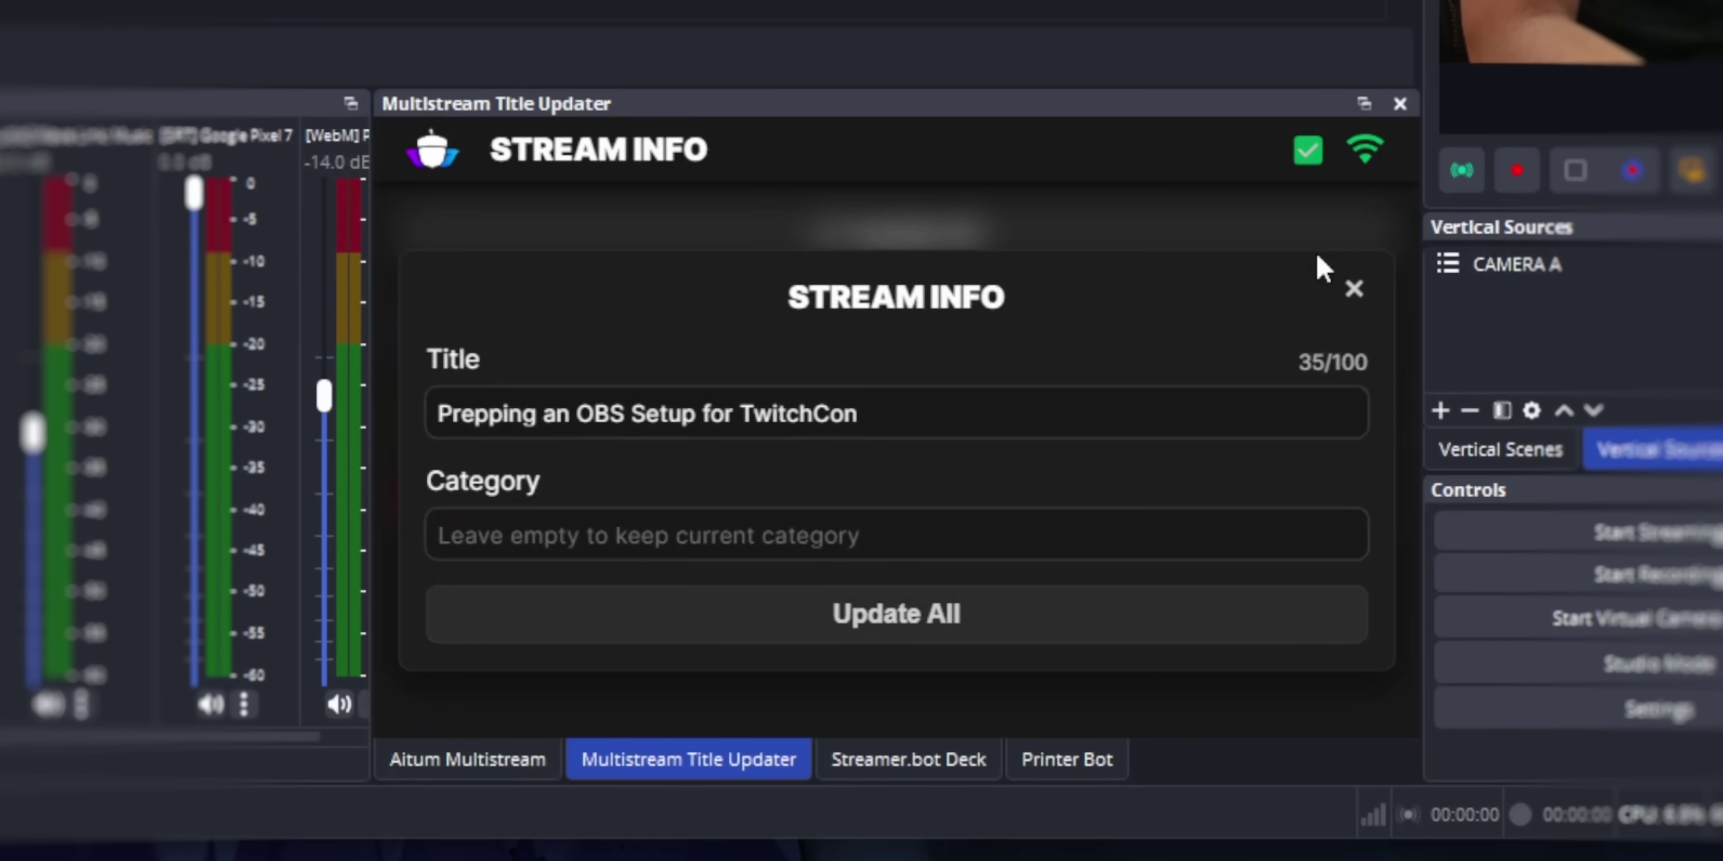
left_click(1214, 425)
key("ctrl+a")
type("Chicken")
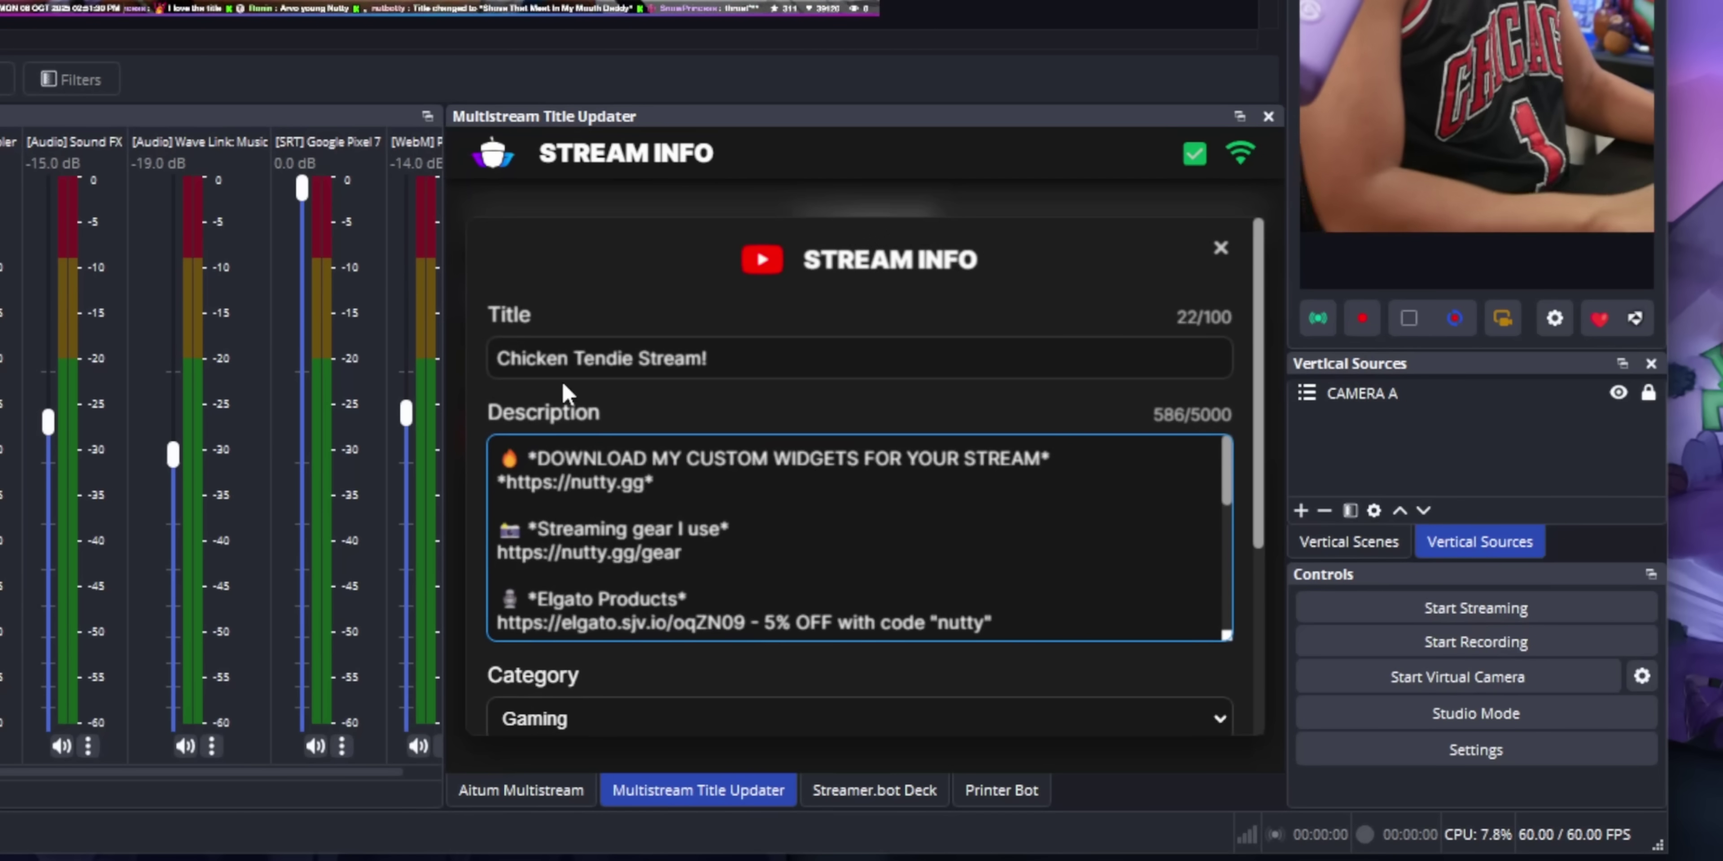
- Add blank lines atop the YouTube description and set its Visibility to Public
key("Return")
key("Return")
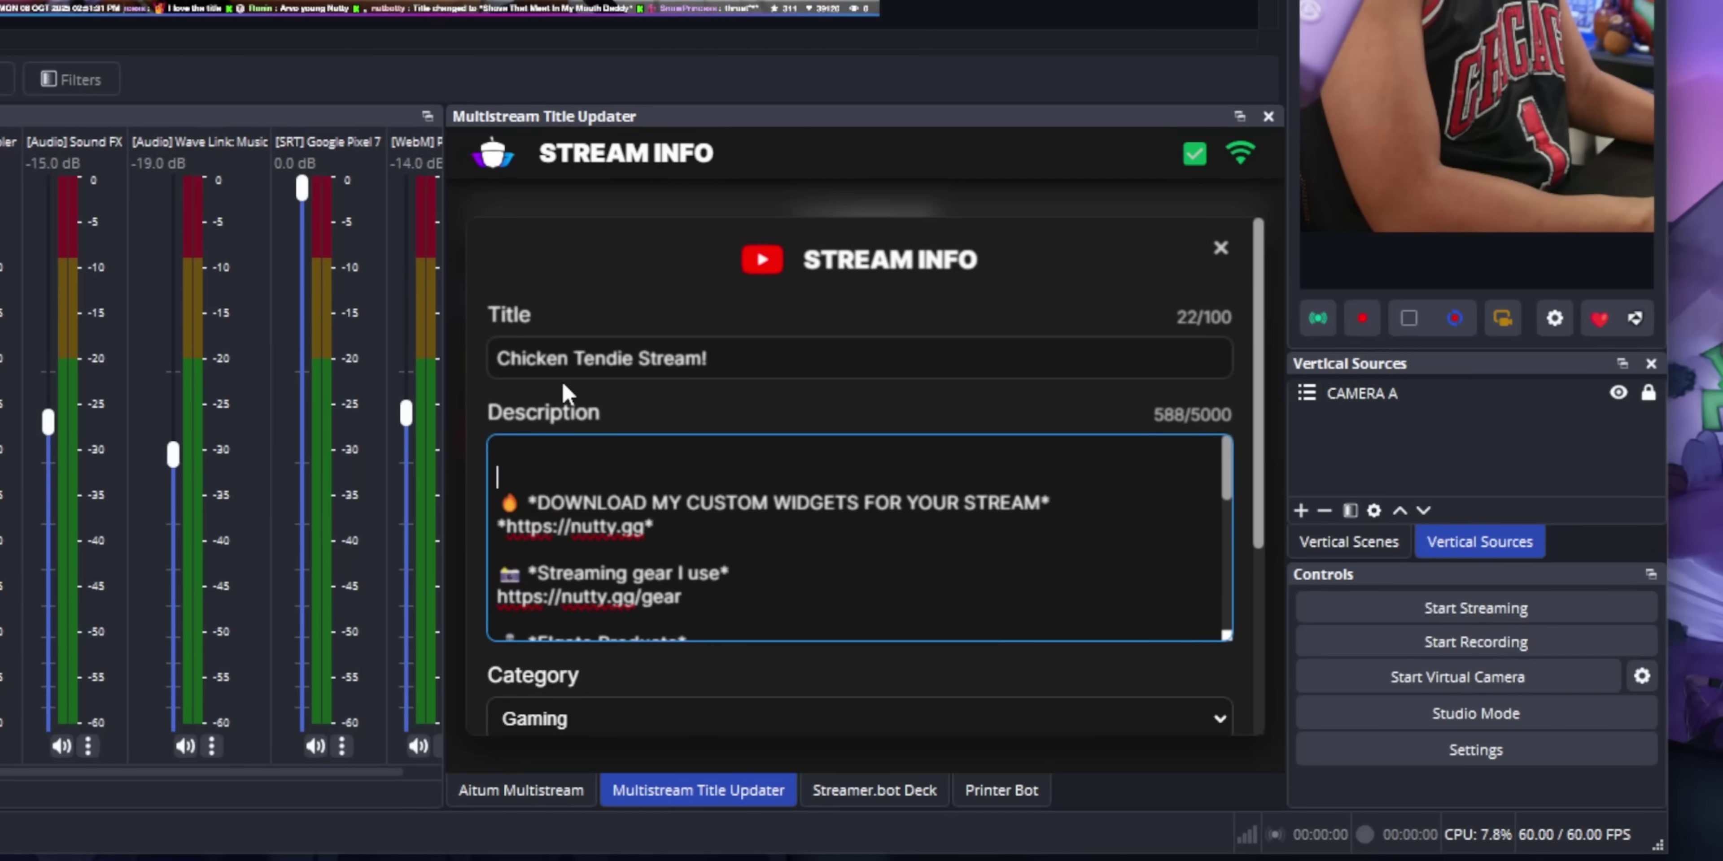
scroll(562, 382, "down", 4)
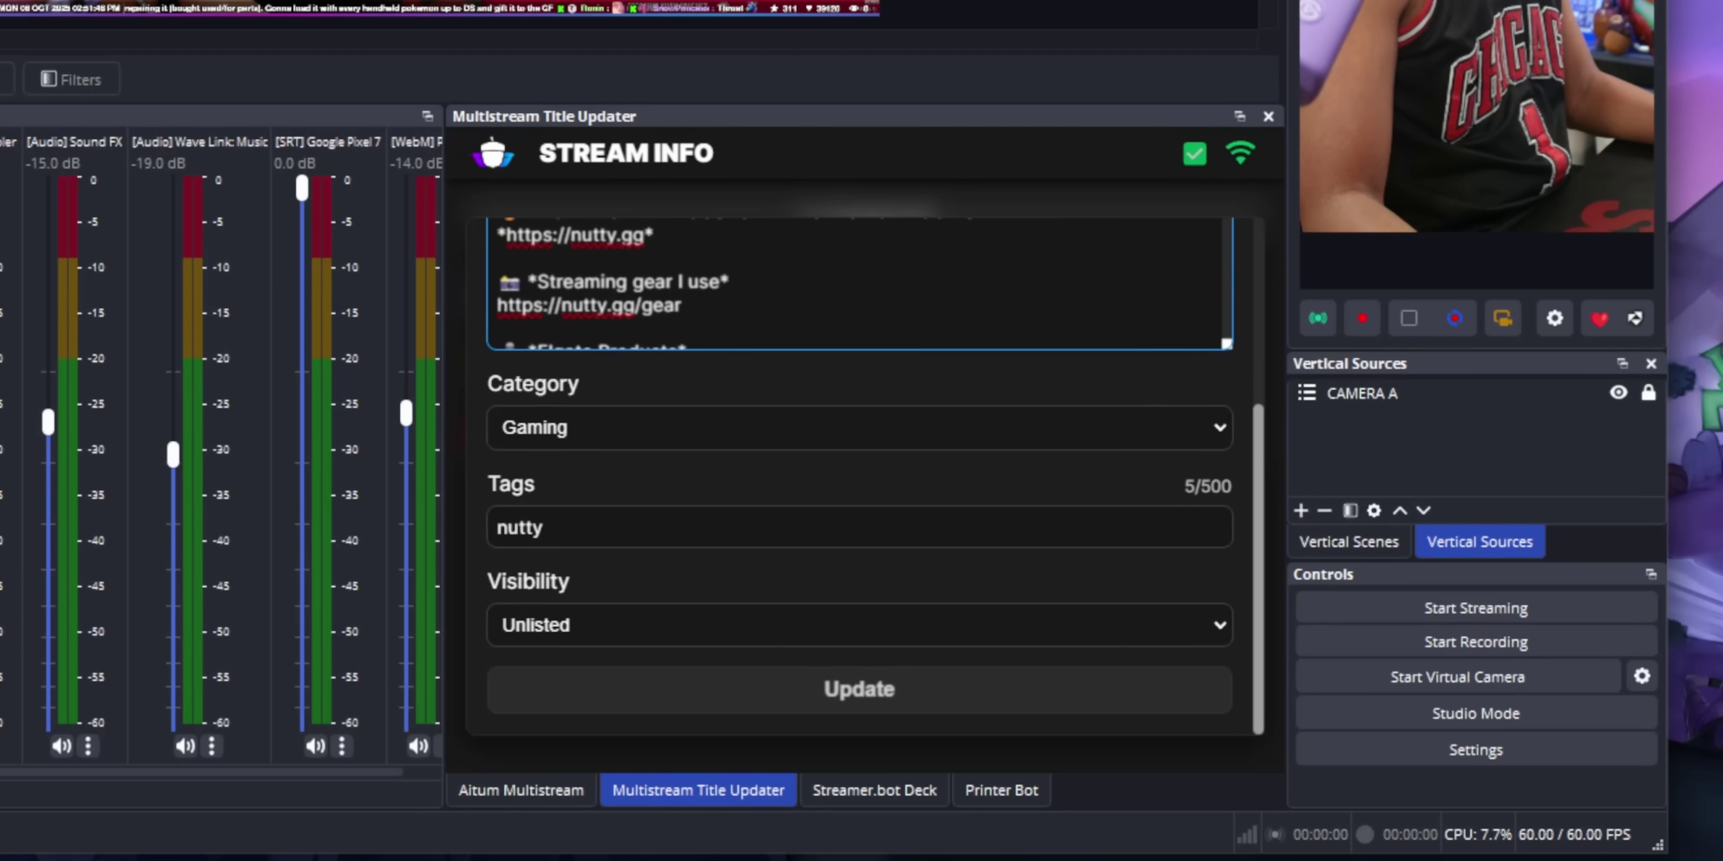
left_click(1140, 656)
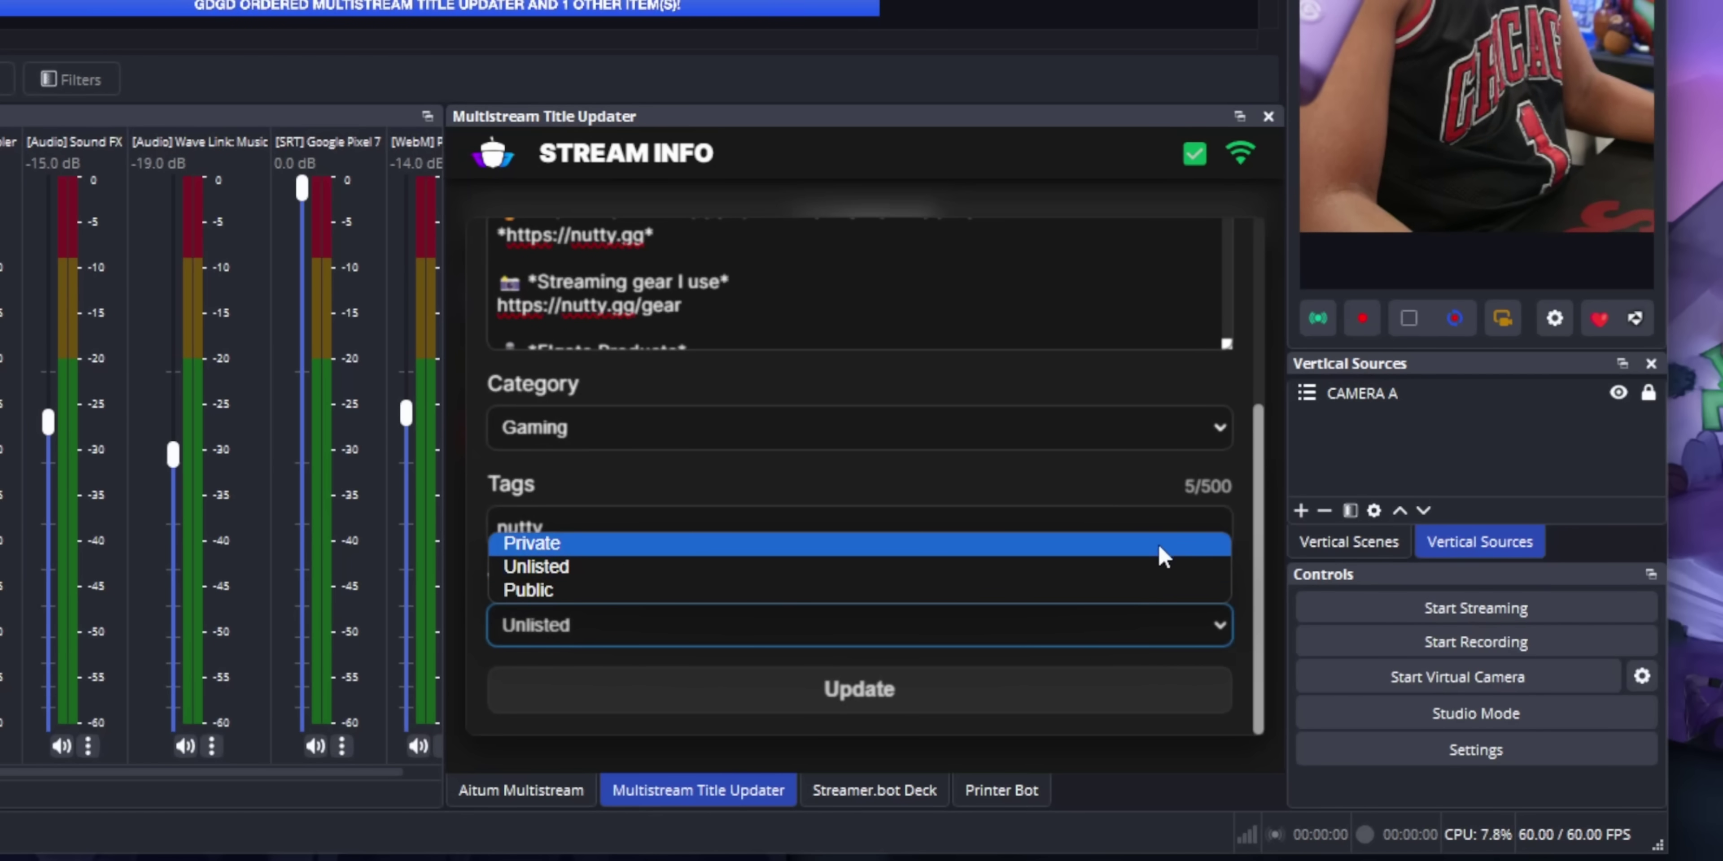
left_click(1174, 600)
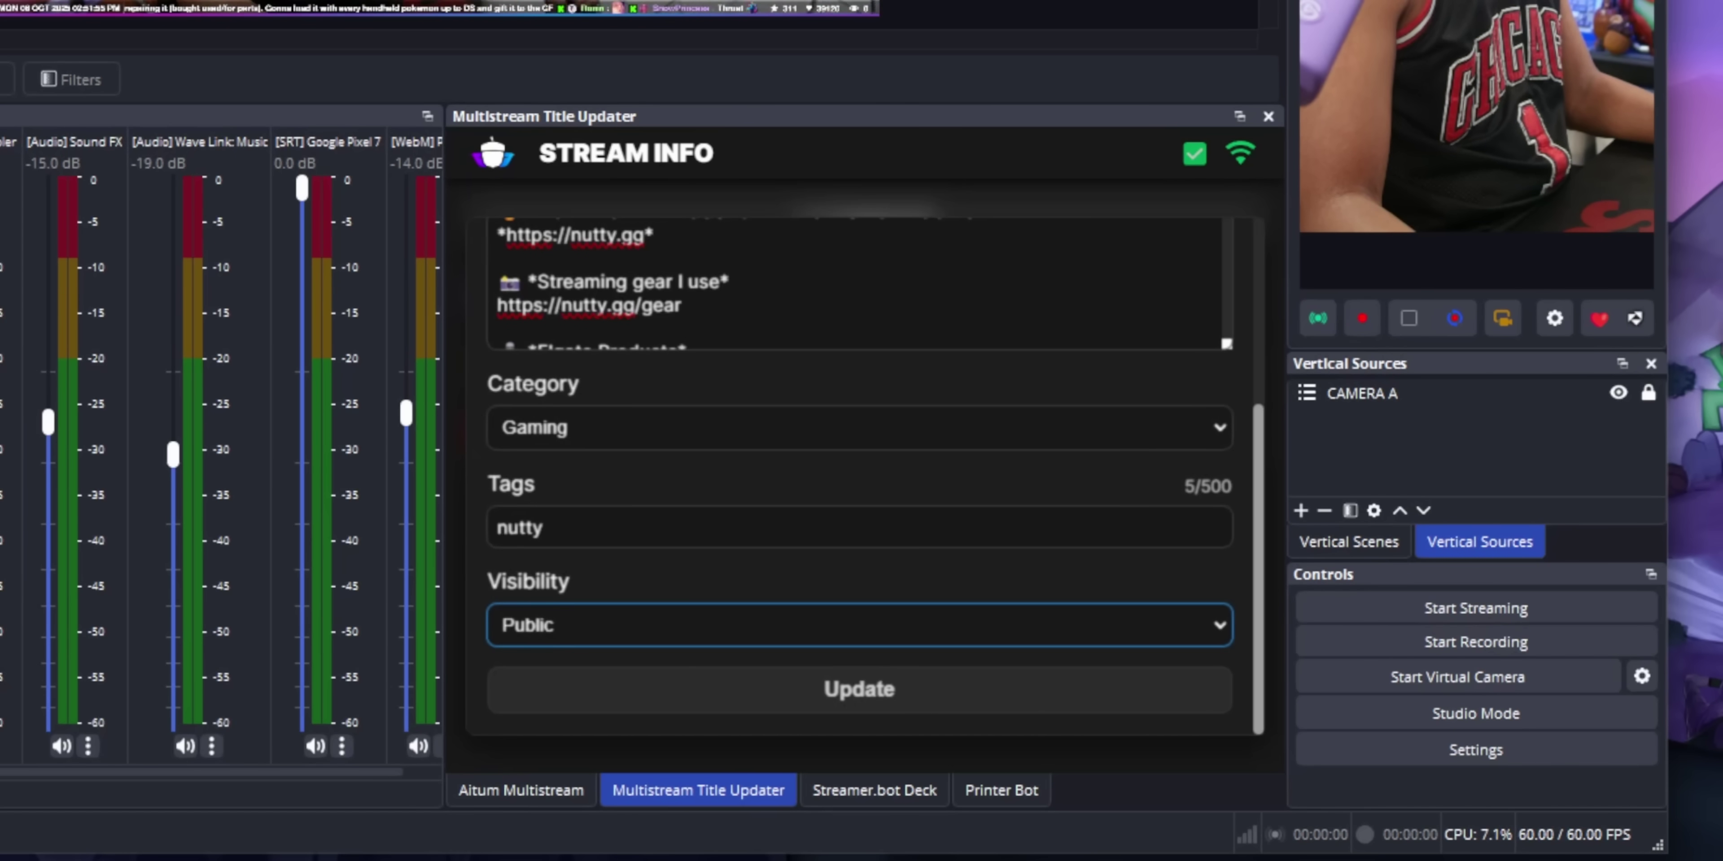
scroll(1257, 472, "up", 5)
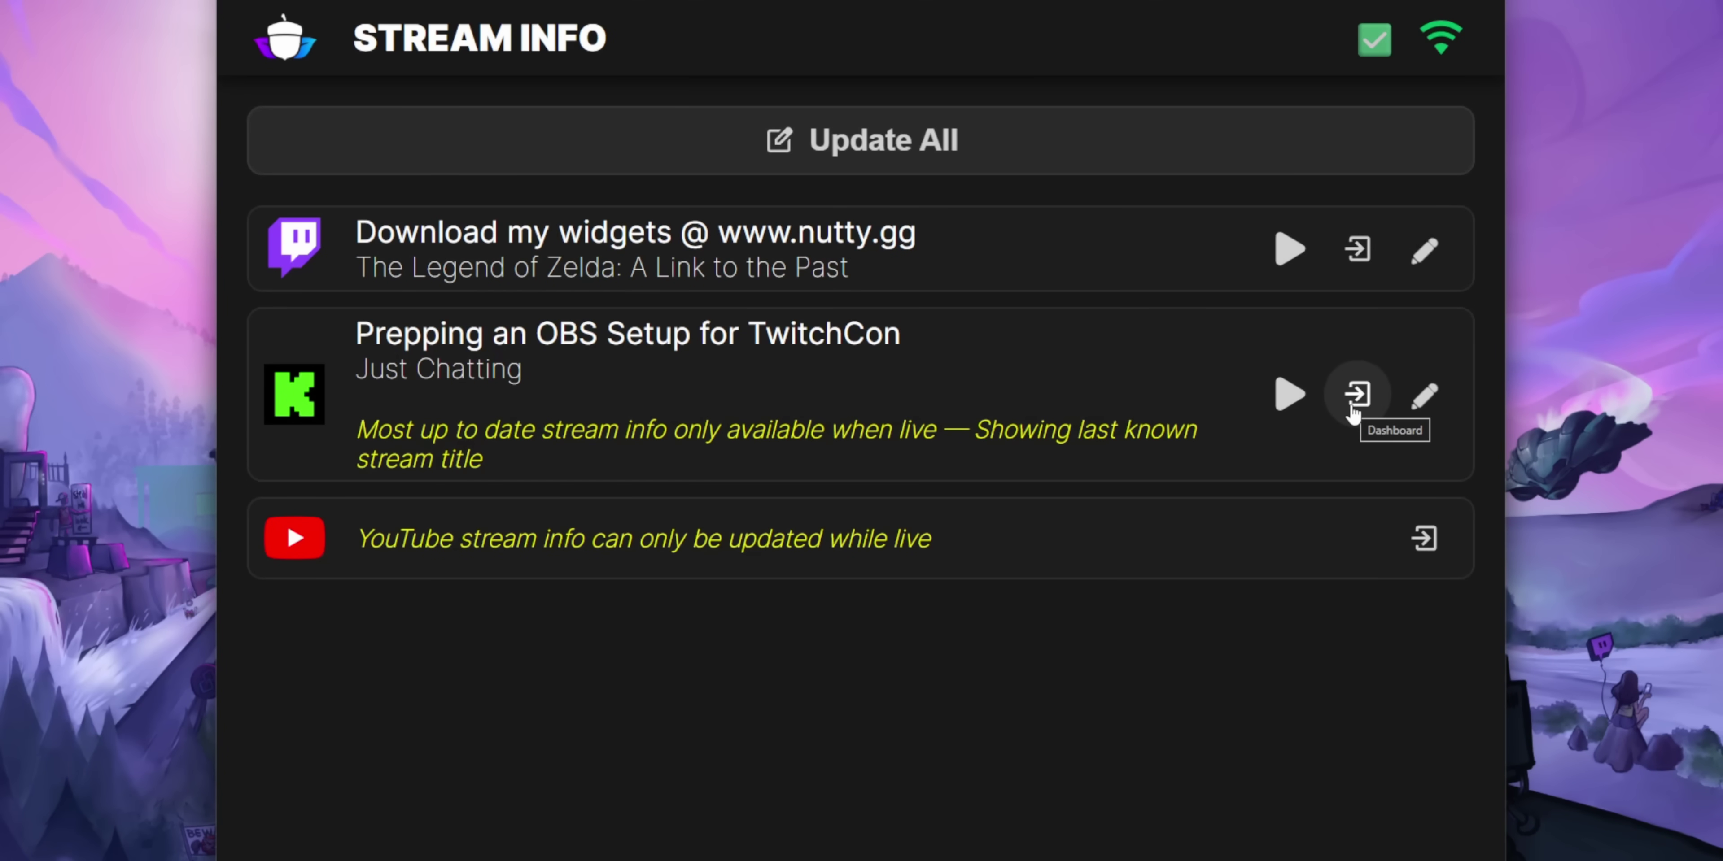
- Open the Kick creator dashboard from the Kick row's Dashboard icon
left_click(1355, 402)
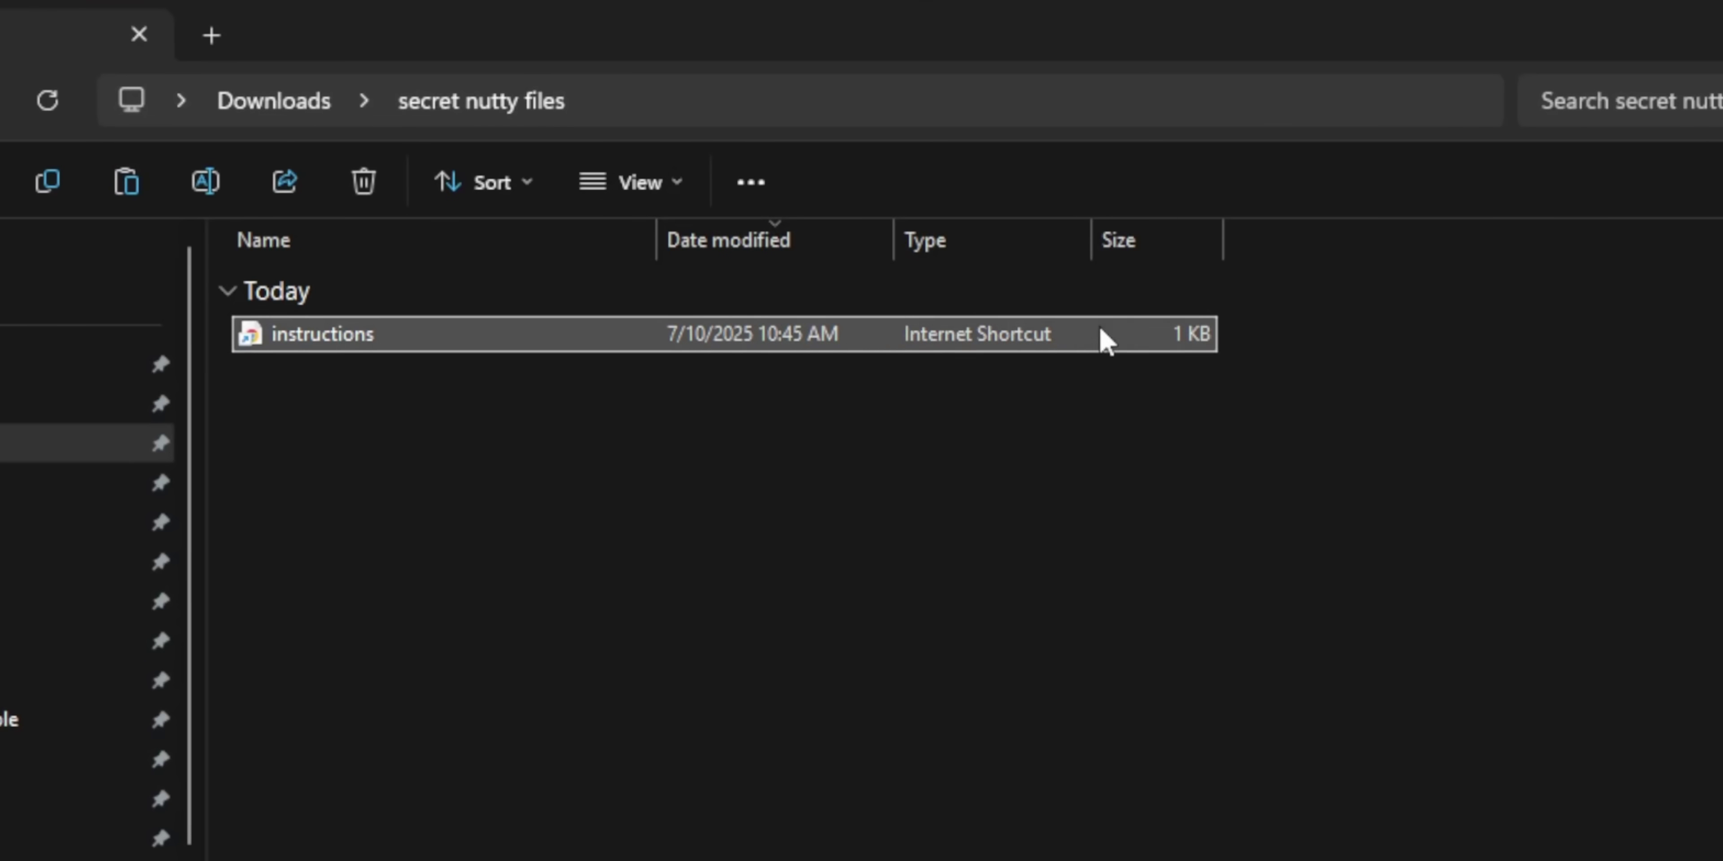
- Open the instructions shortcut in Downloads > secret nutty files
double_click(1103, 337)
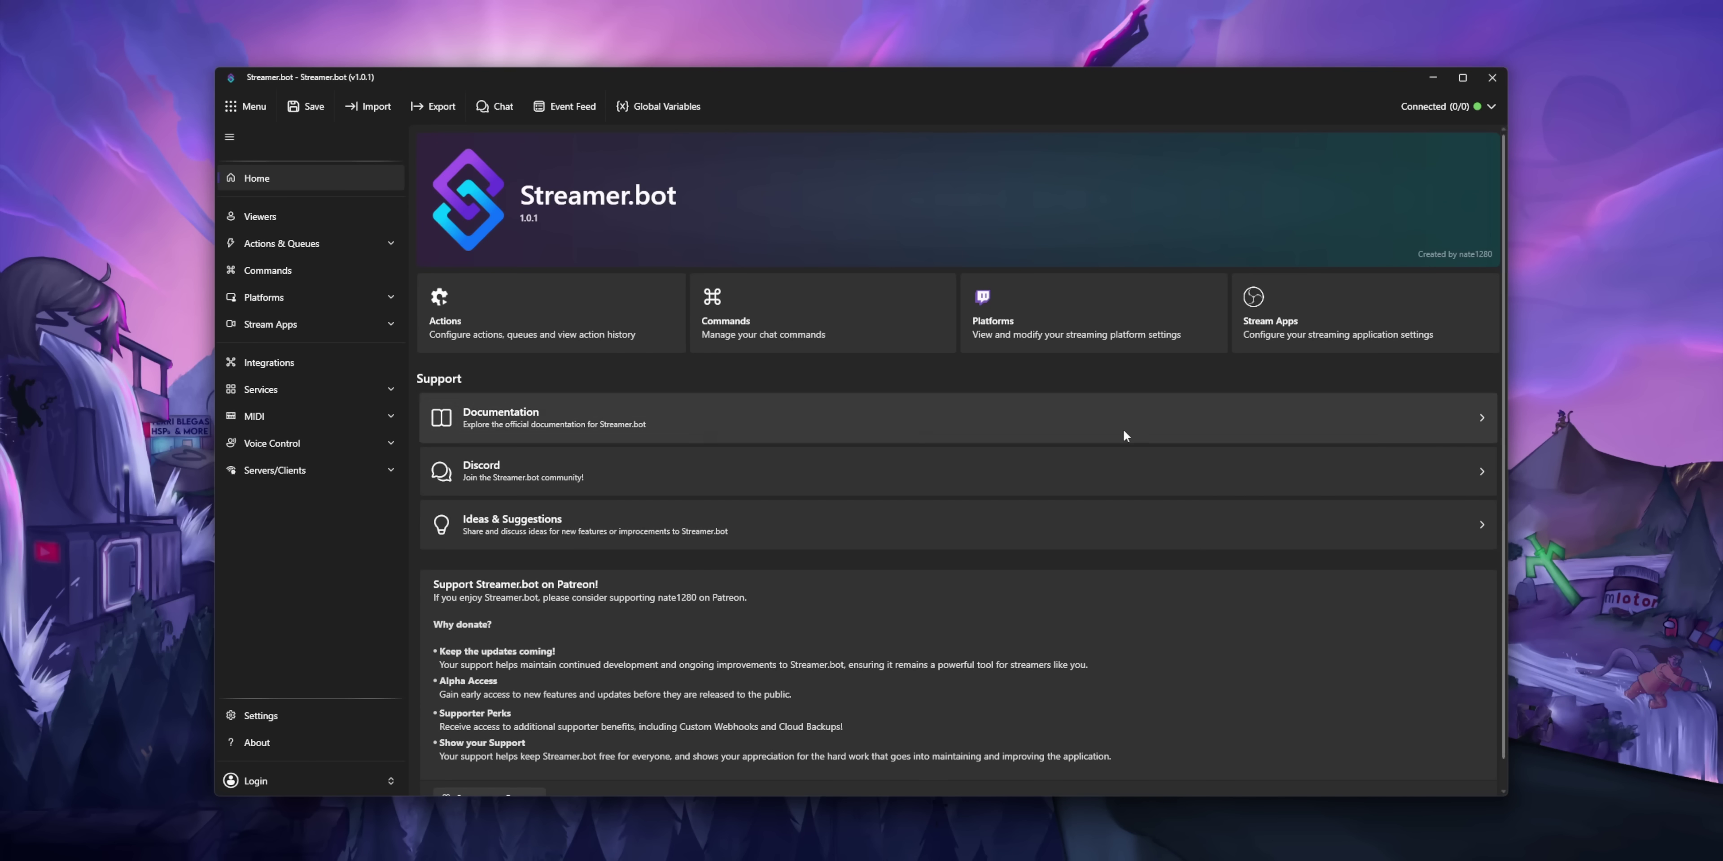
- Open Servers/Clients and then the WebSocket Server settings
left_click(287, 480)
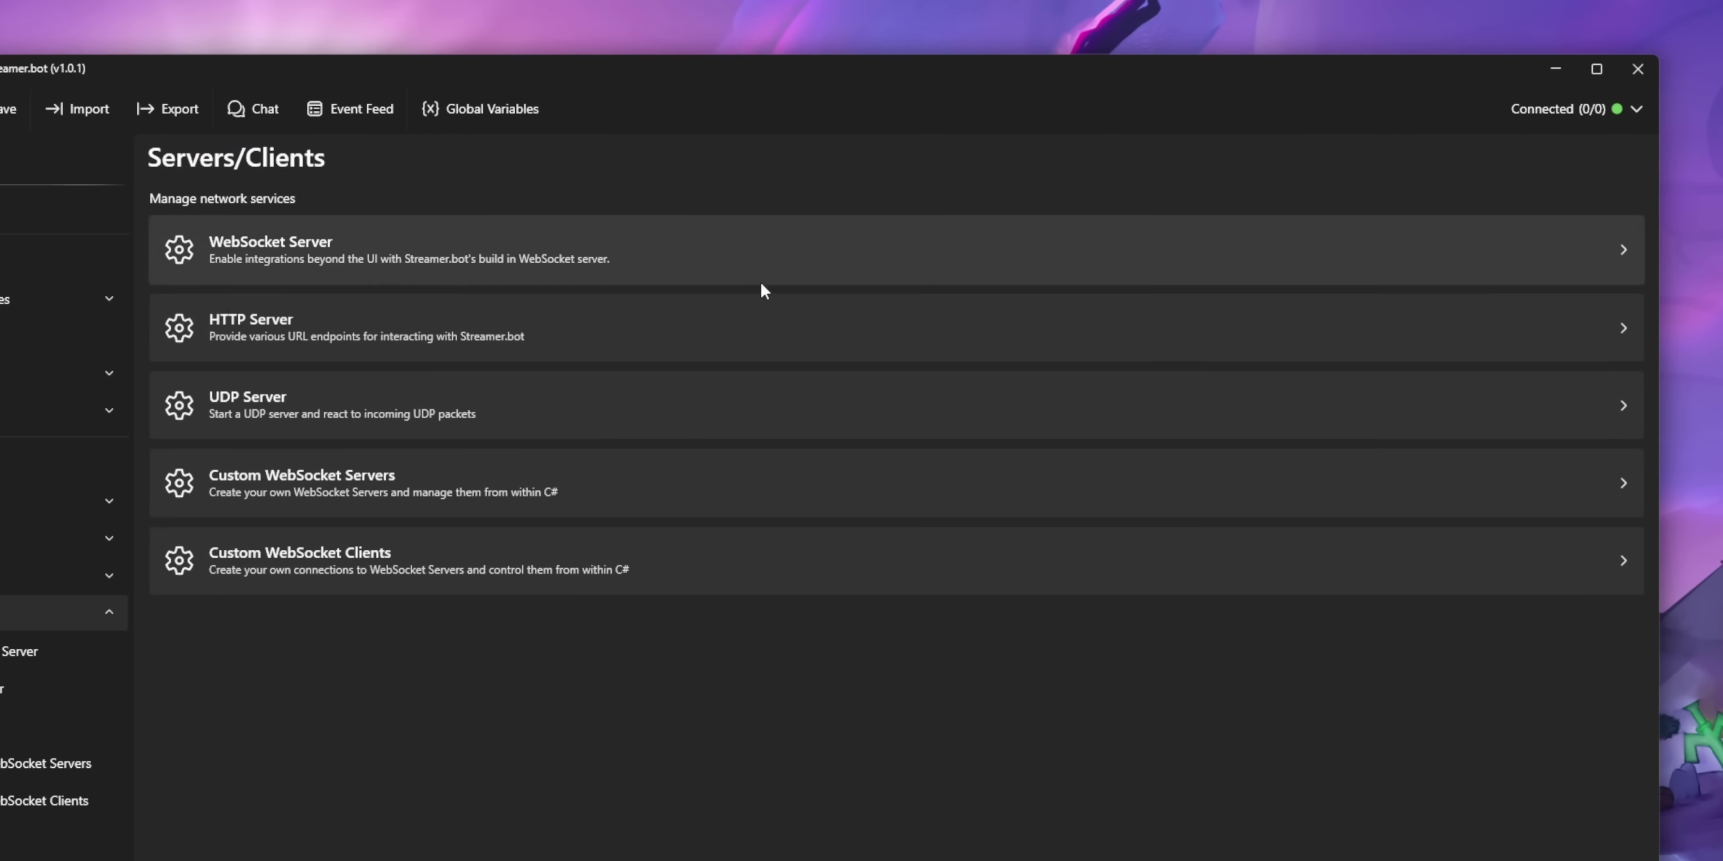
left_click(804, 259)
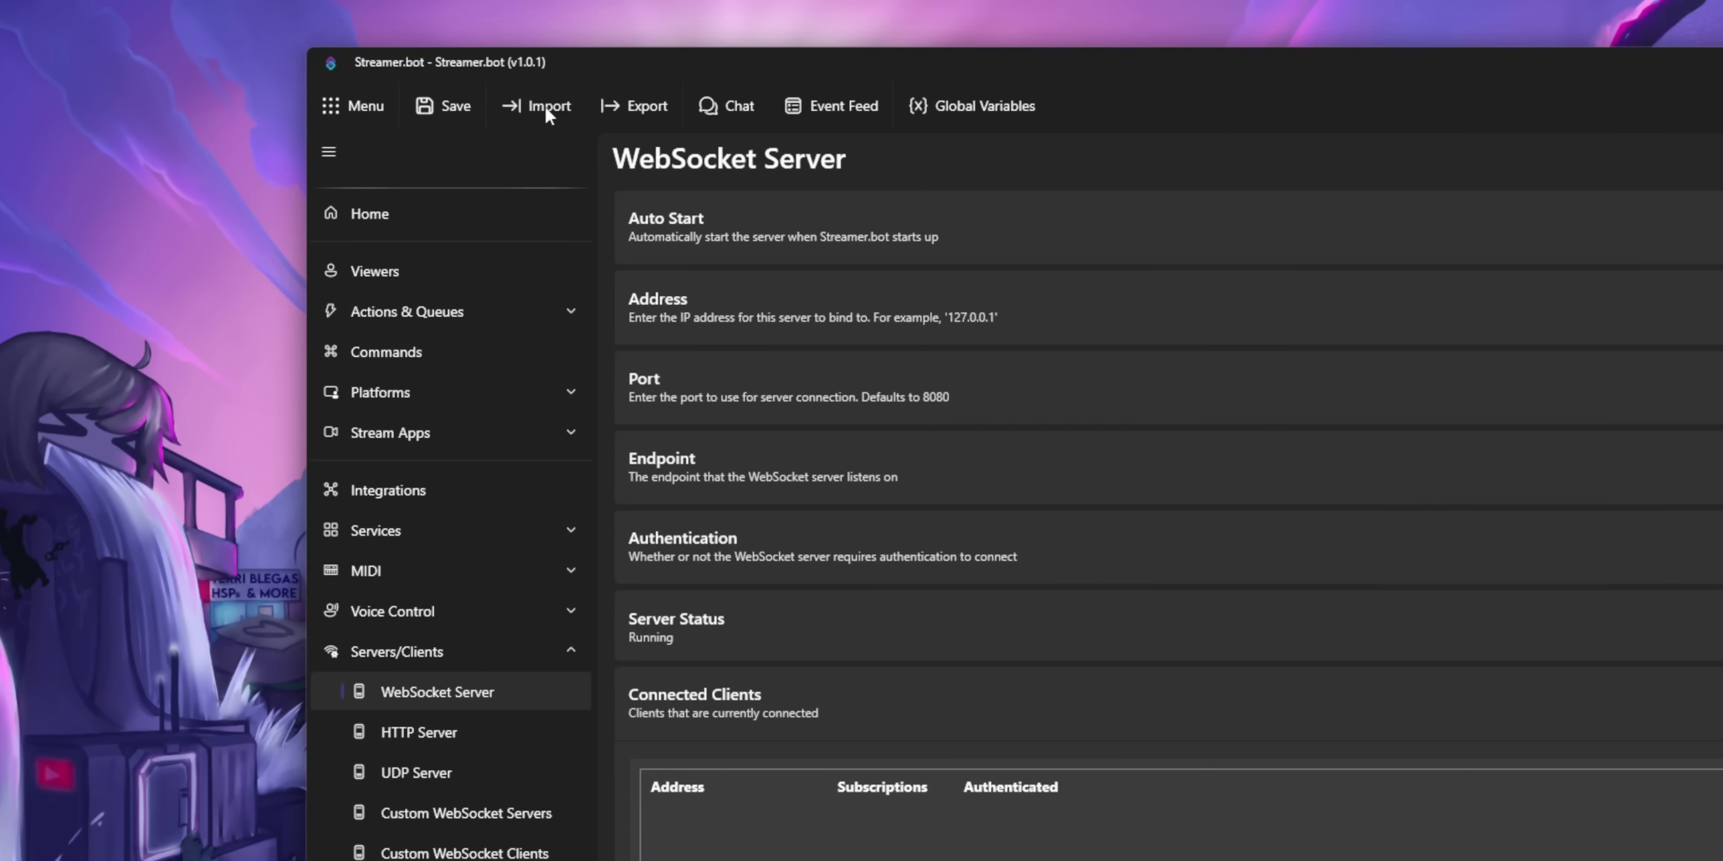
- Import the Multistream Title Updater actions from the copied import string, accepting the custom C# code
left_click(545, 107)
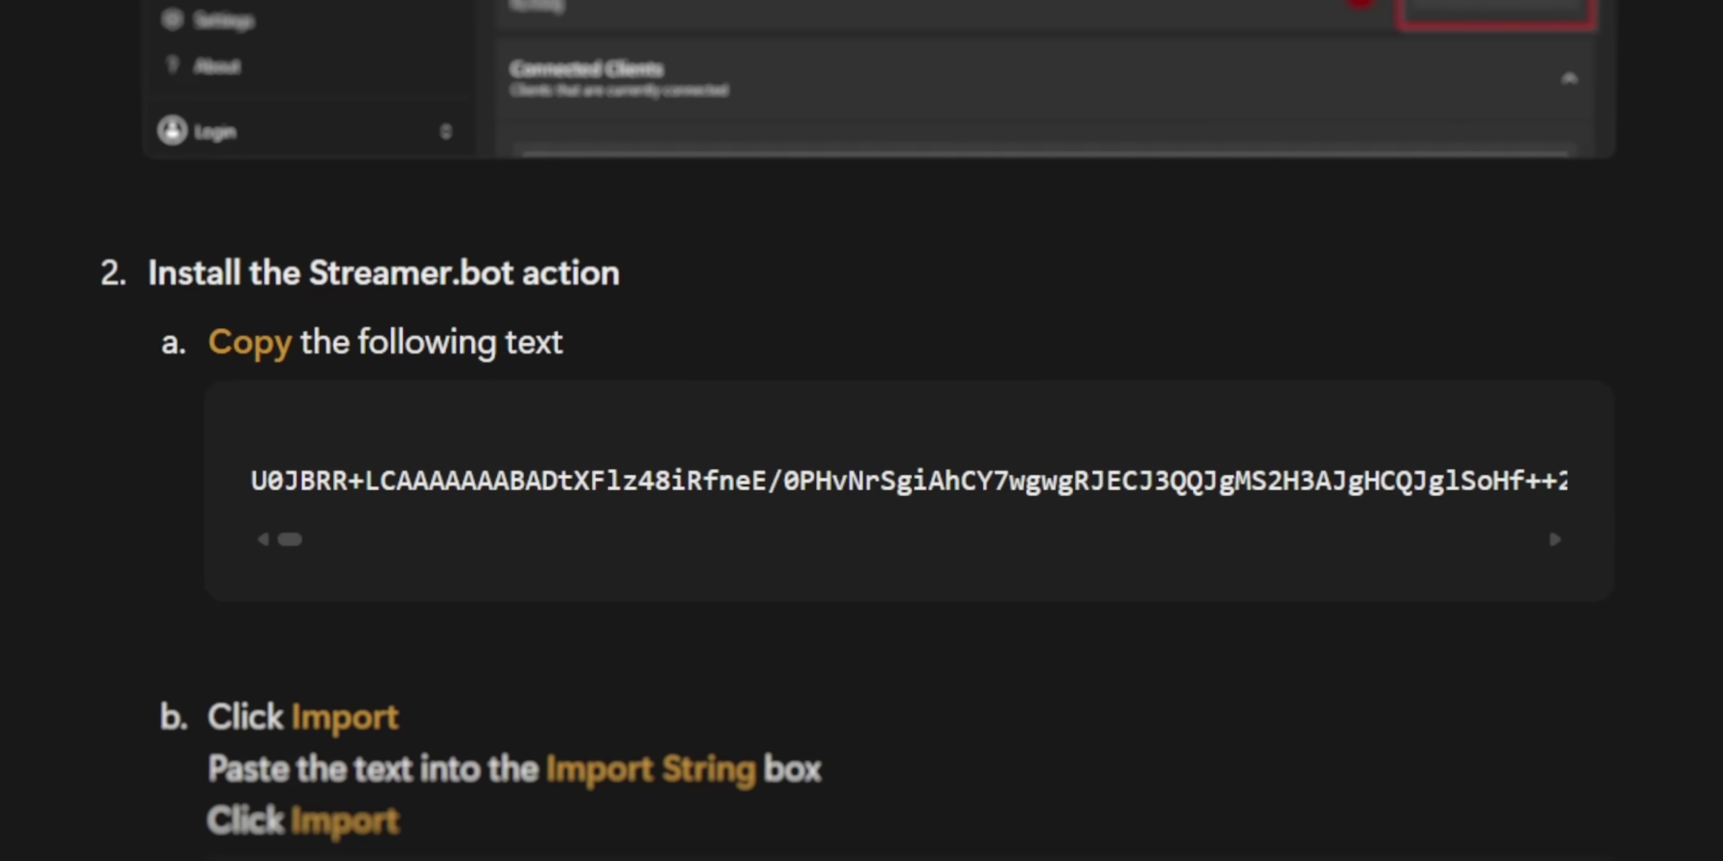
mouse_move(1559, 442)
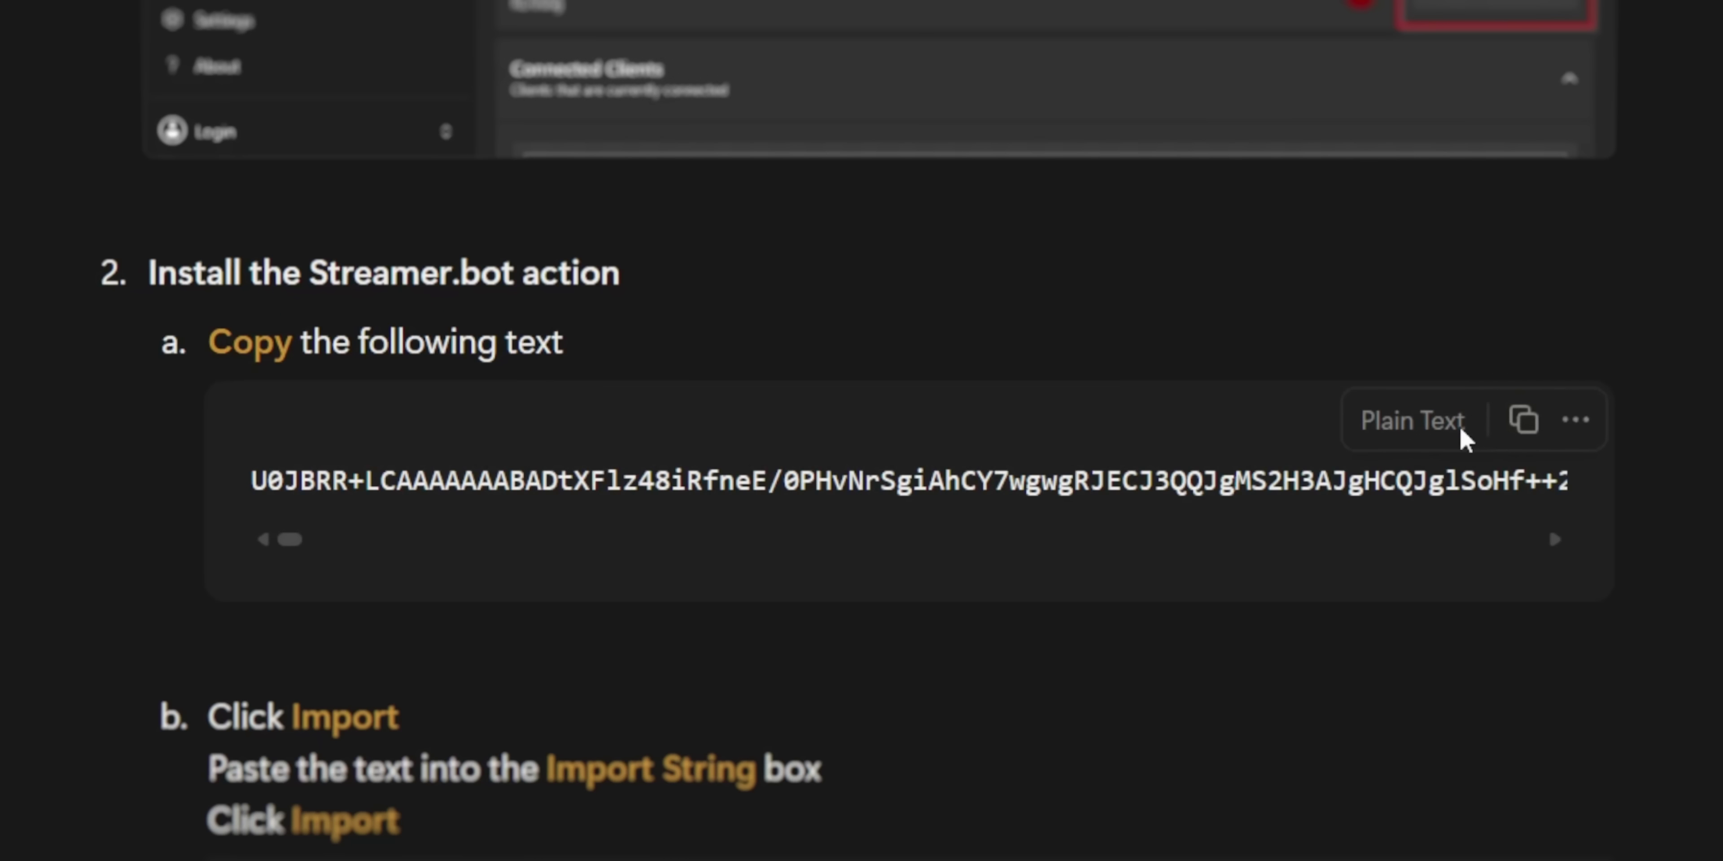
left_click(1517, 435)
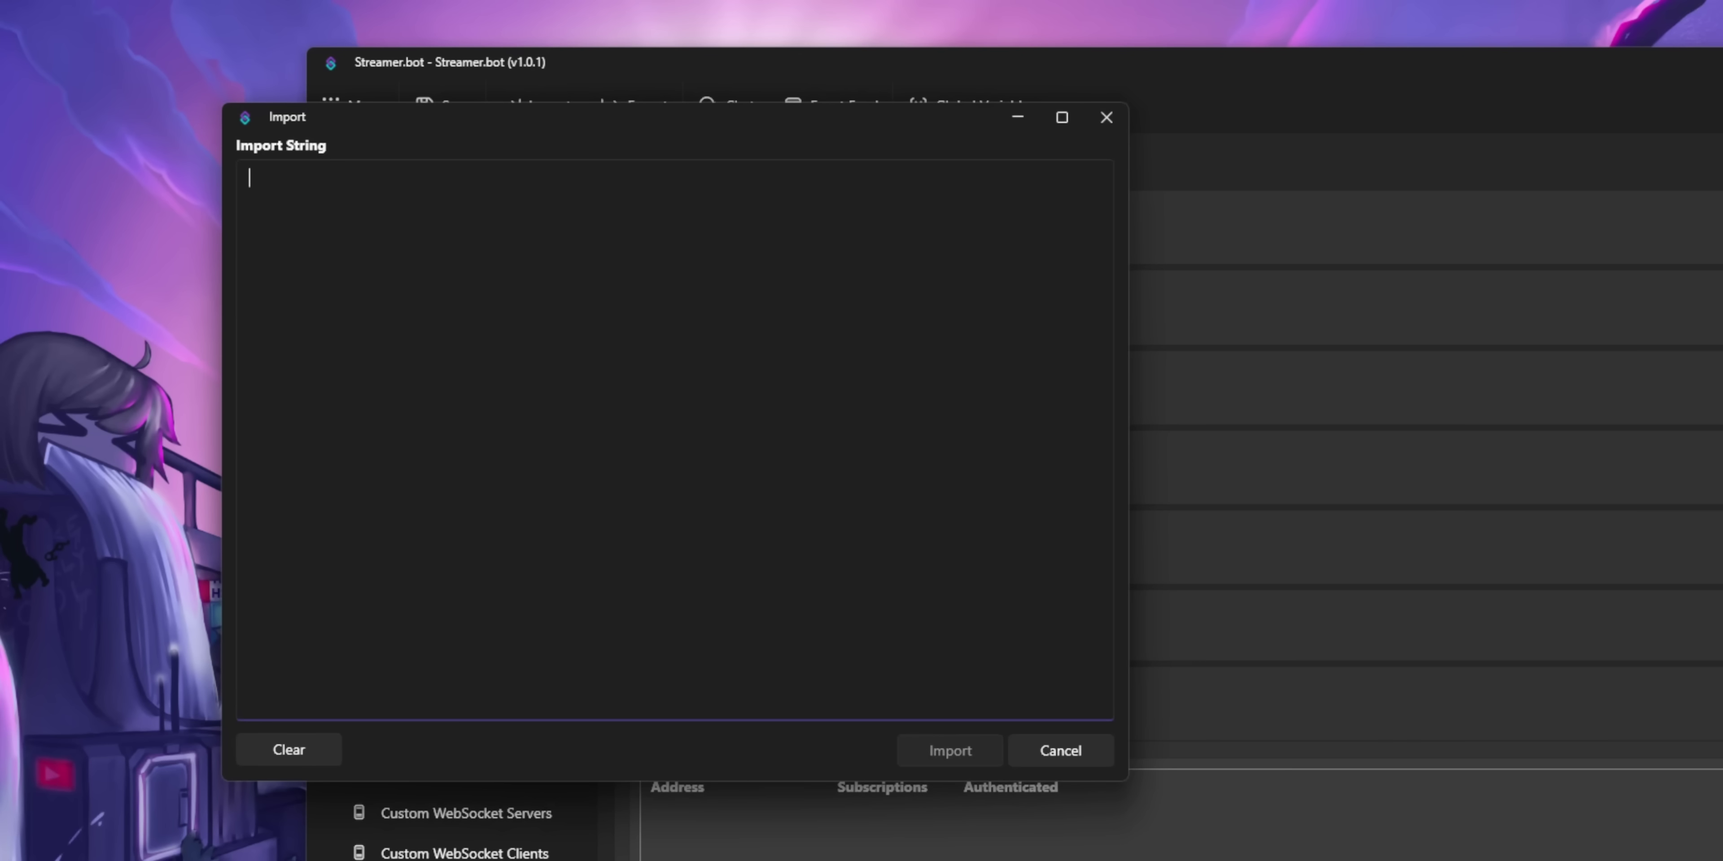
key("ctrl+v")
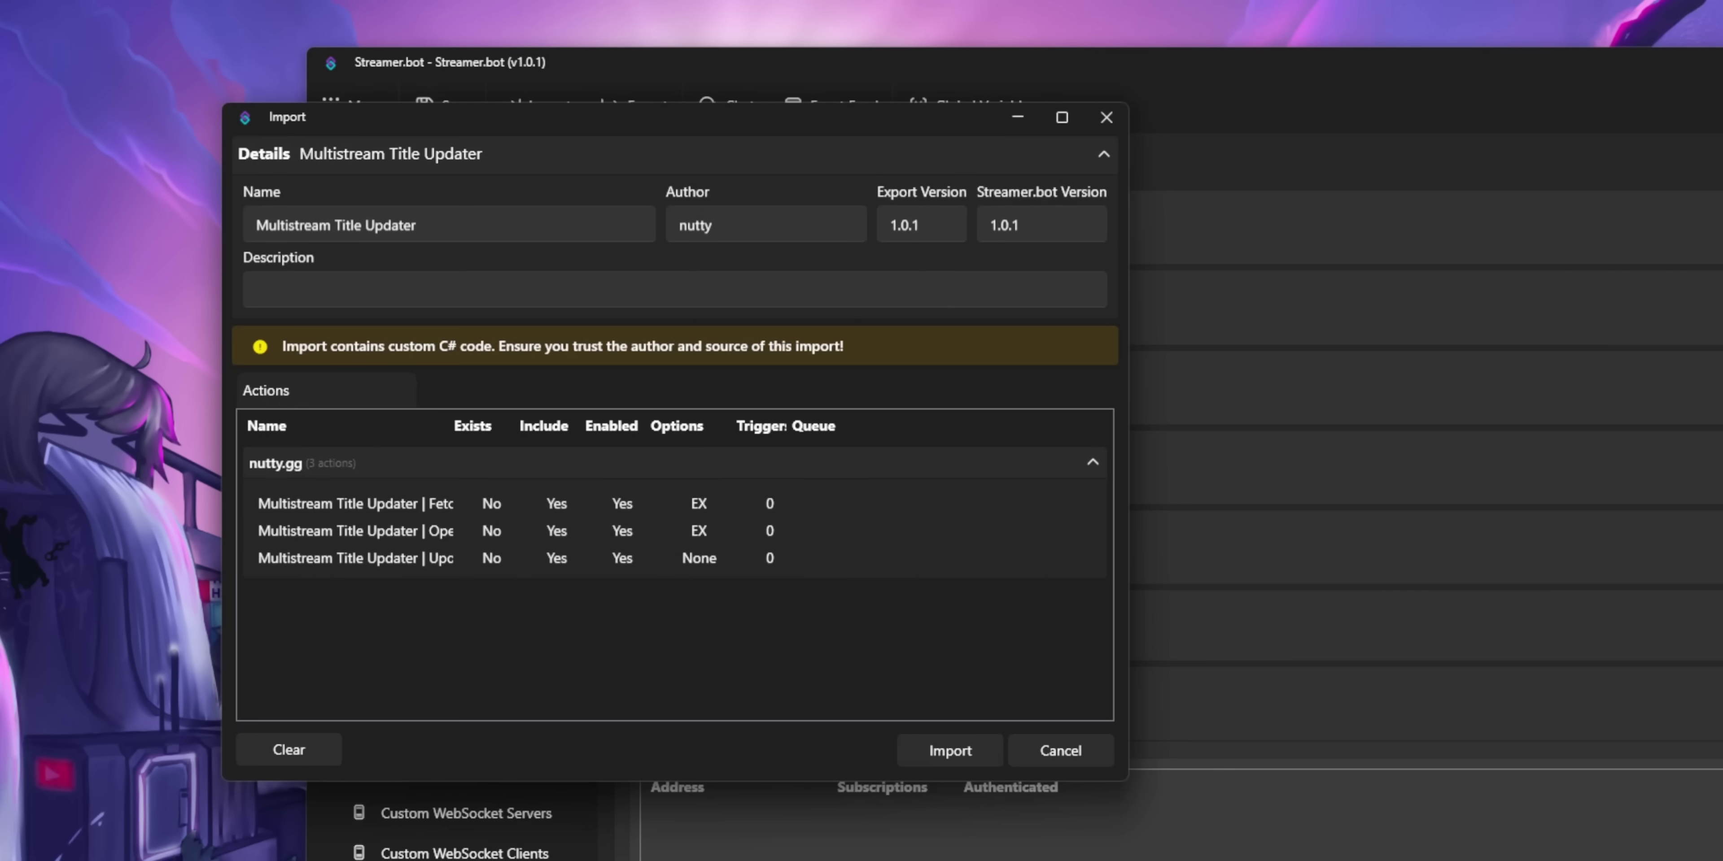
left_click(961, 747)
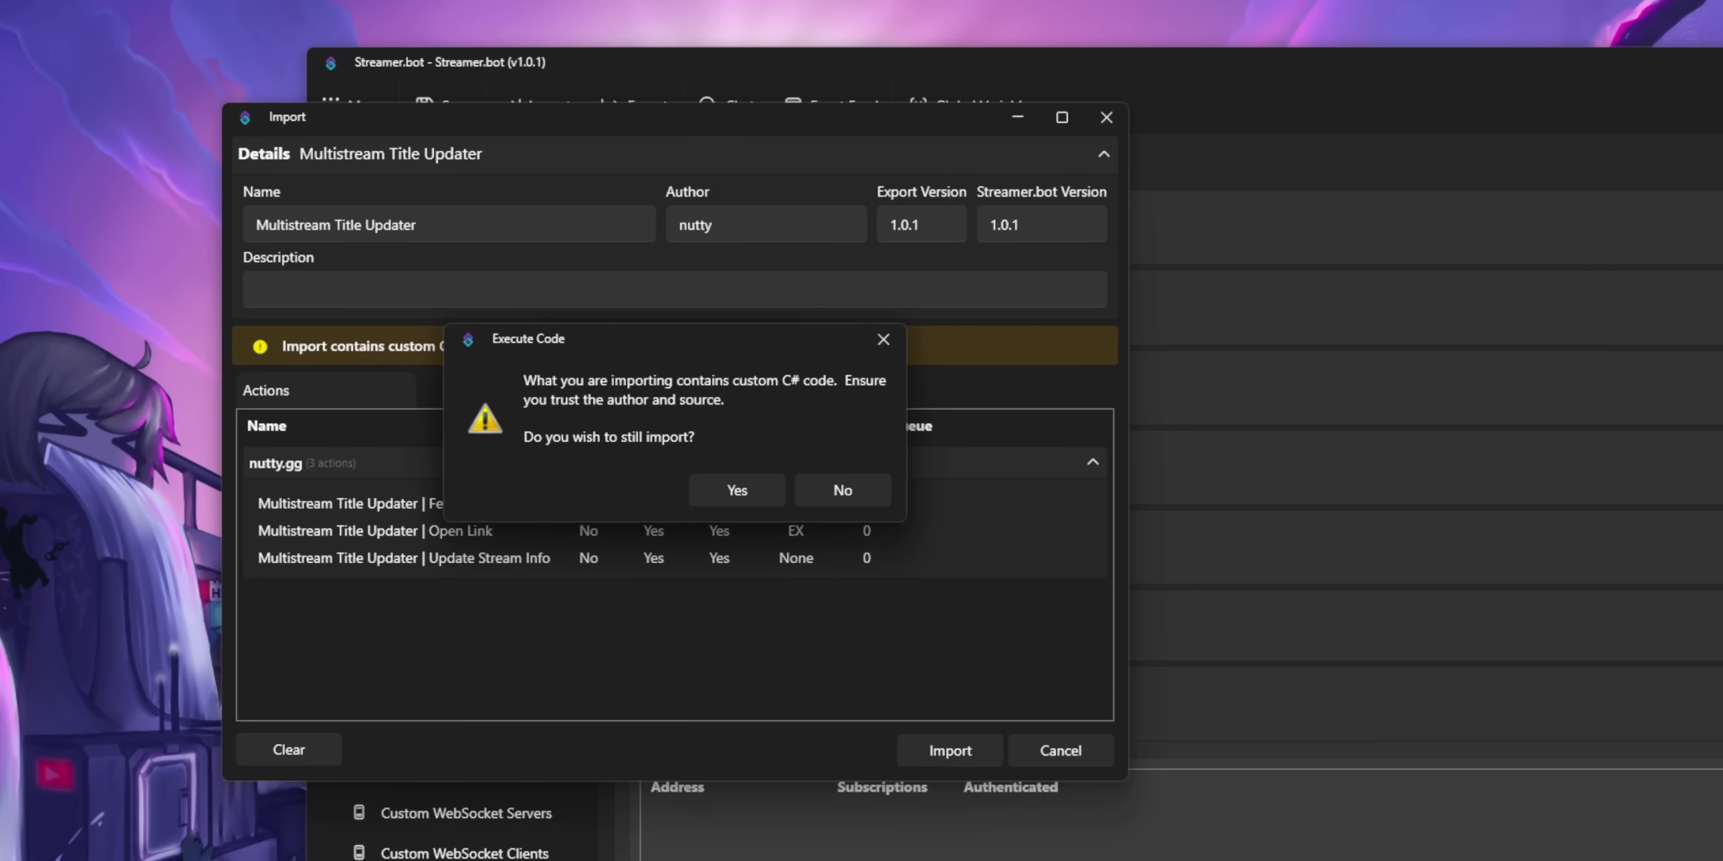
left_click(736, 490)
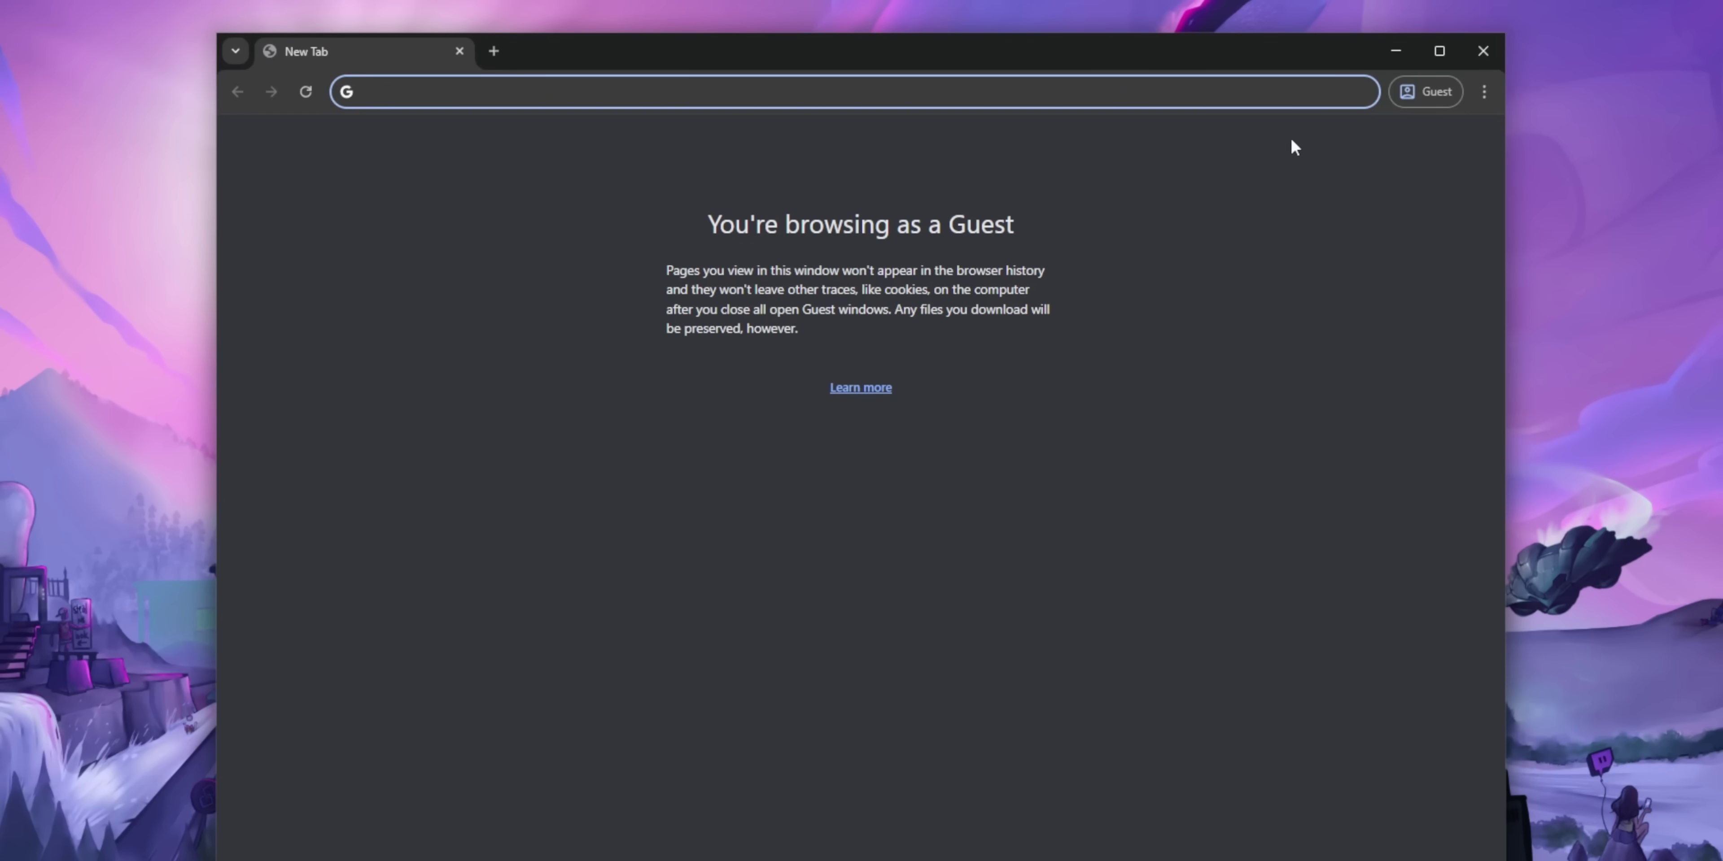
key("ctrl+v")
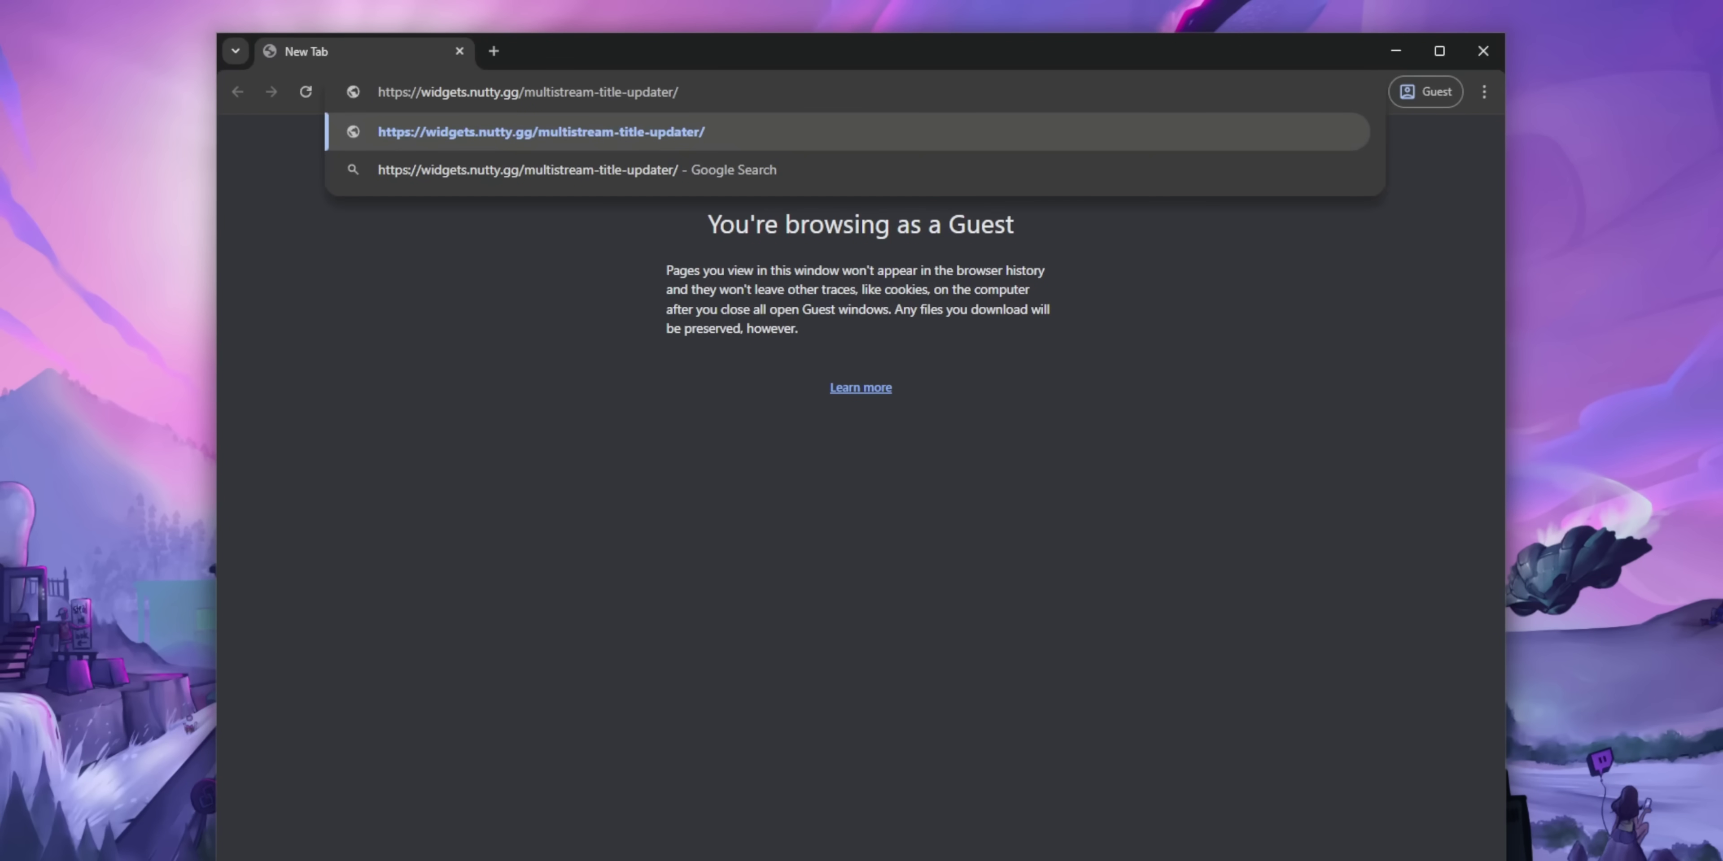
key("Return")
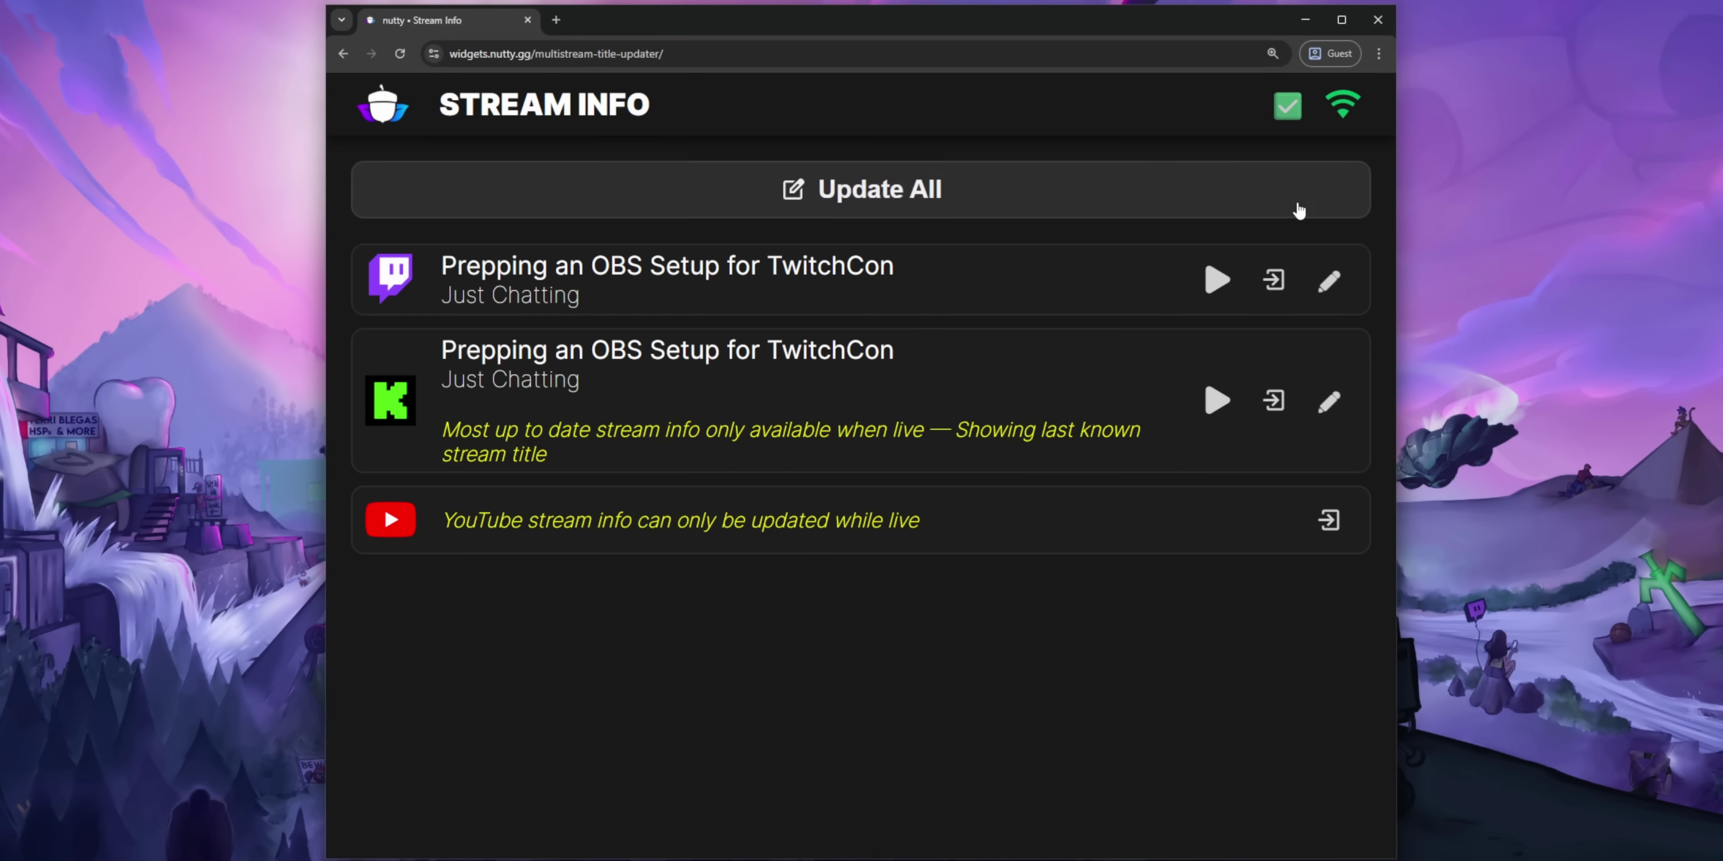
left_click(1307, 194)
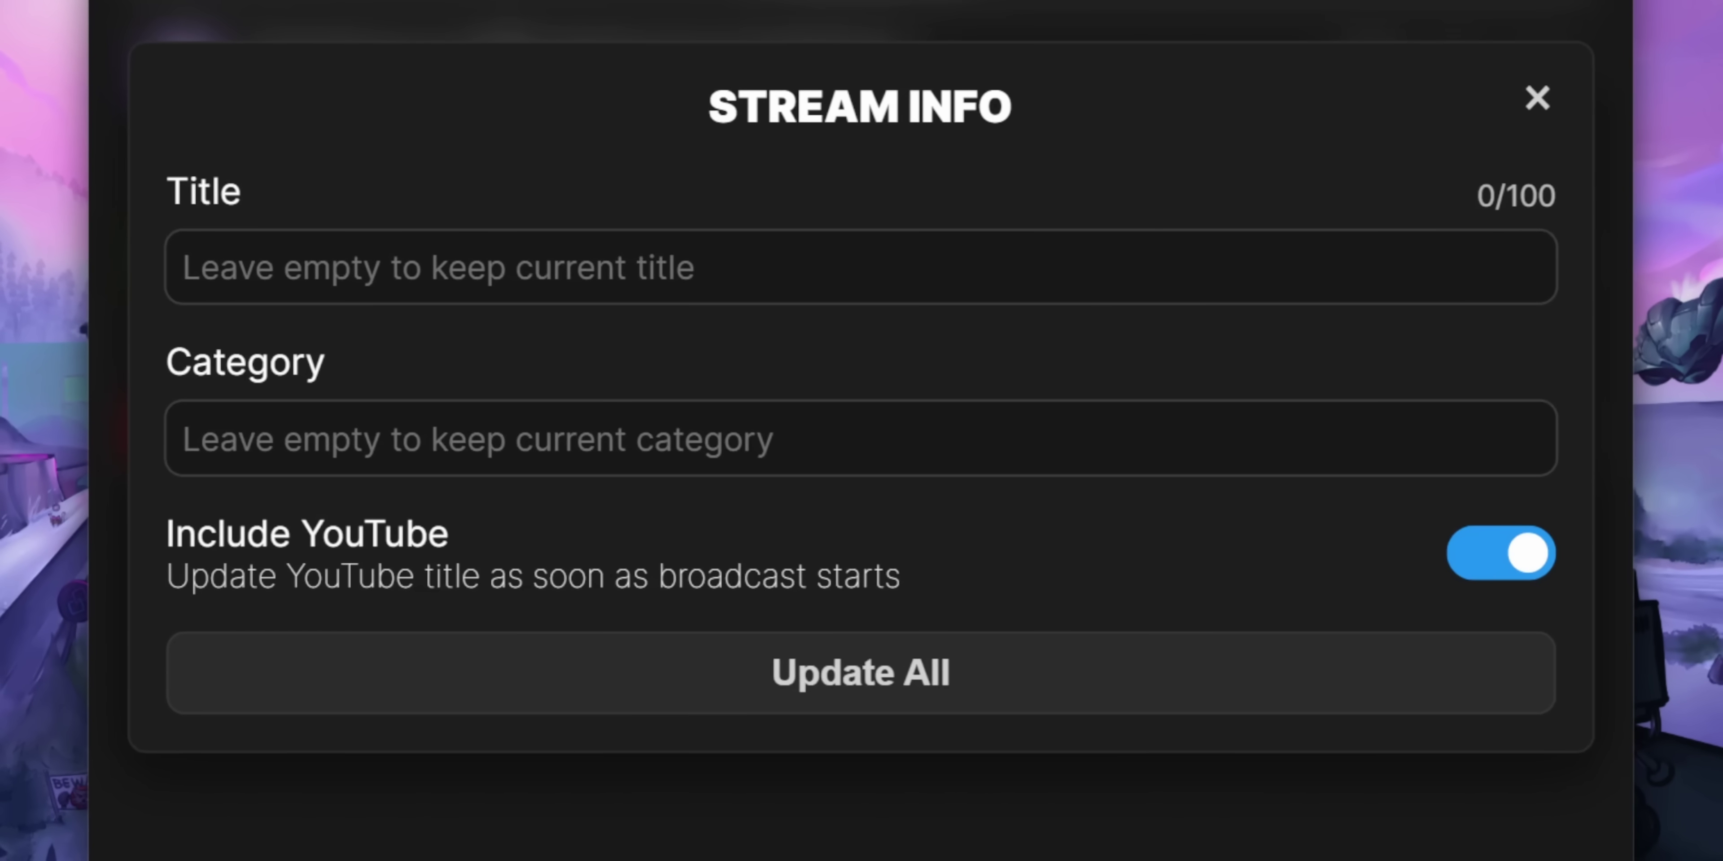
type("Download my widgets")
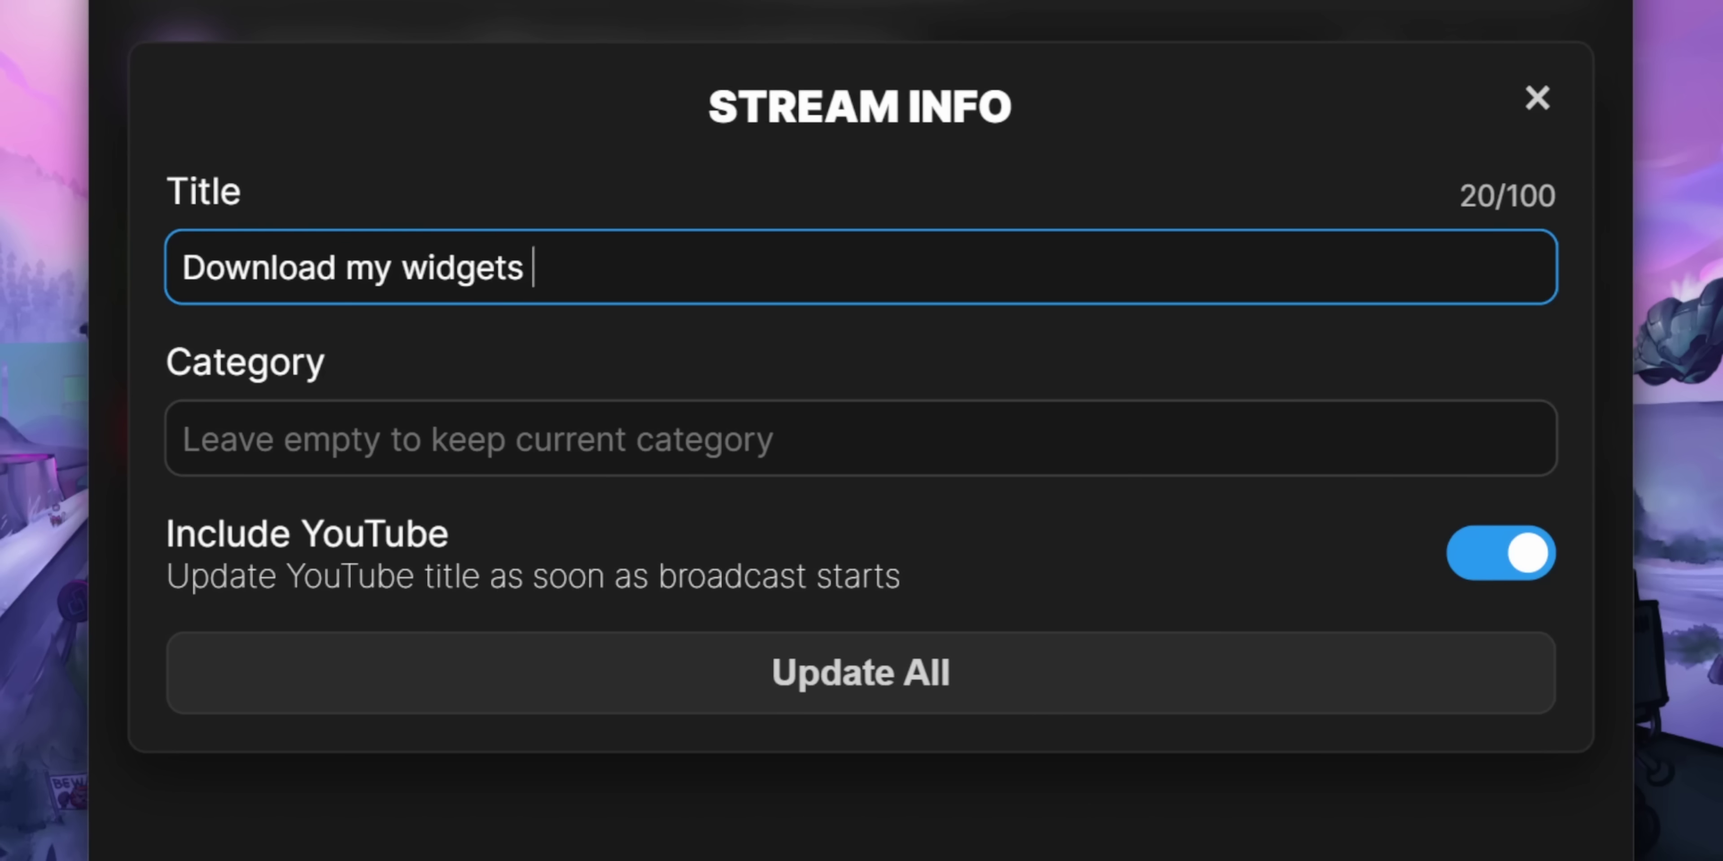
type("@ www.nutty.gg")
key("Tab")
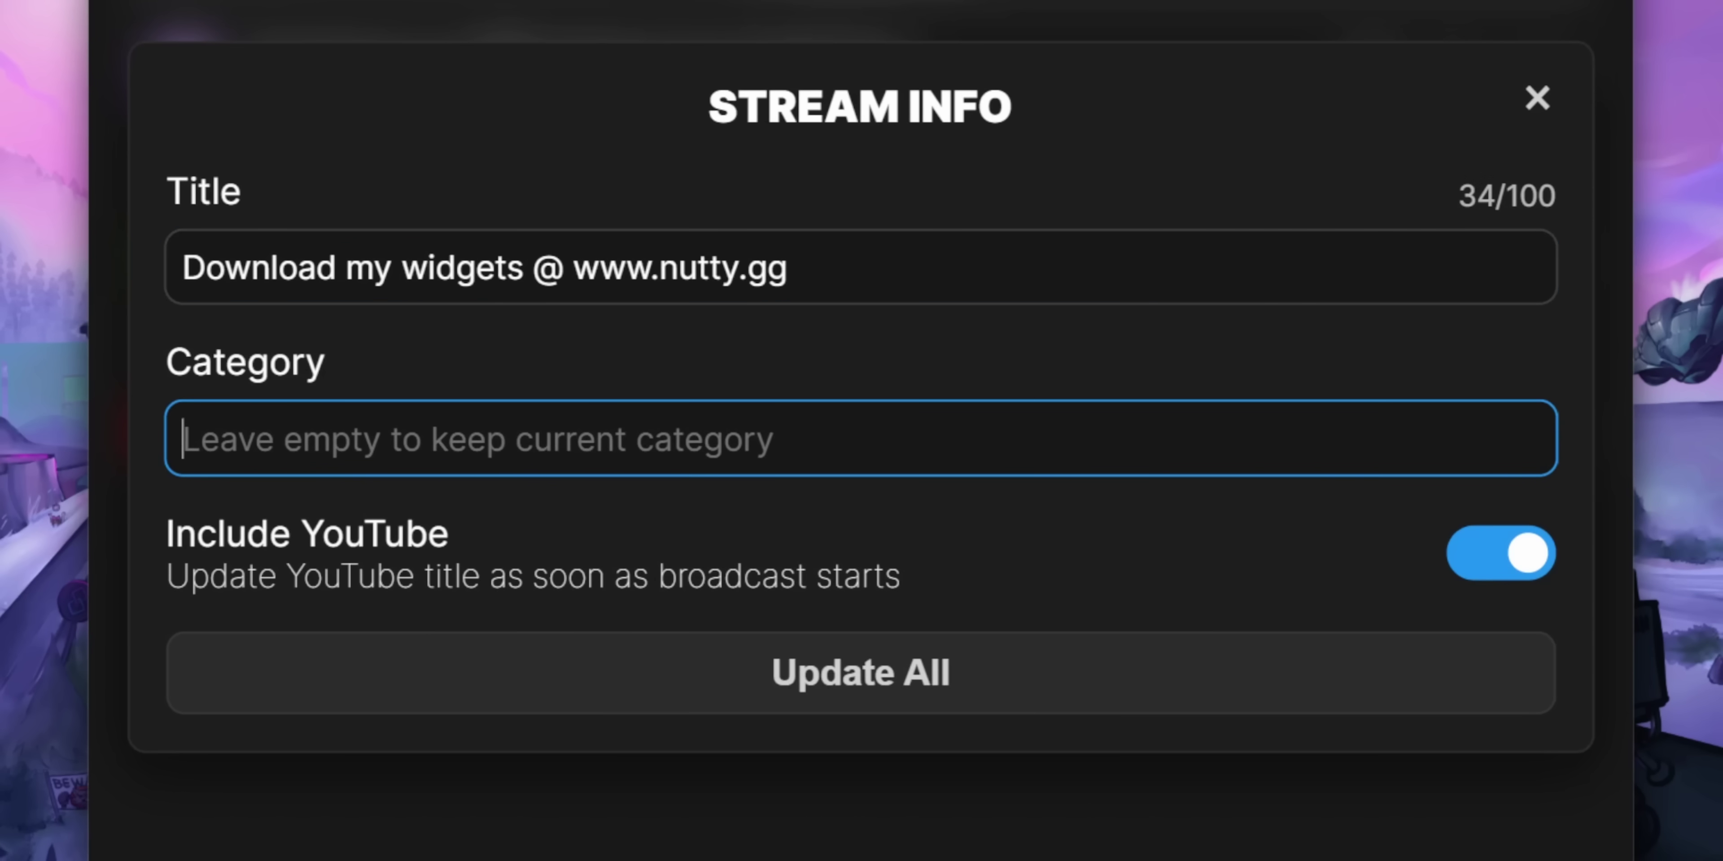
type("Zelda 3")
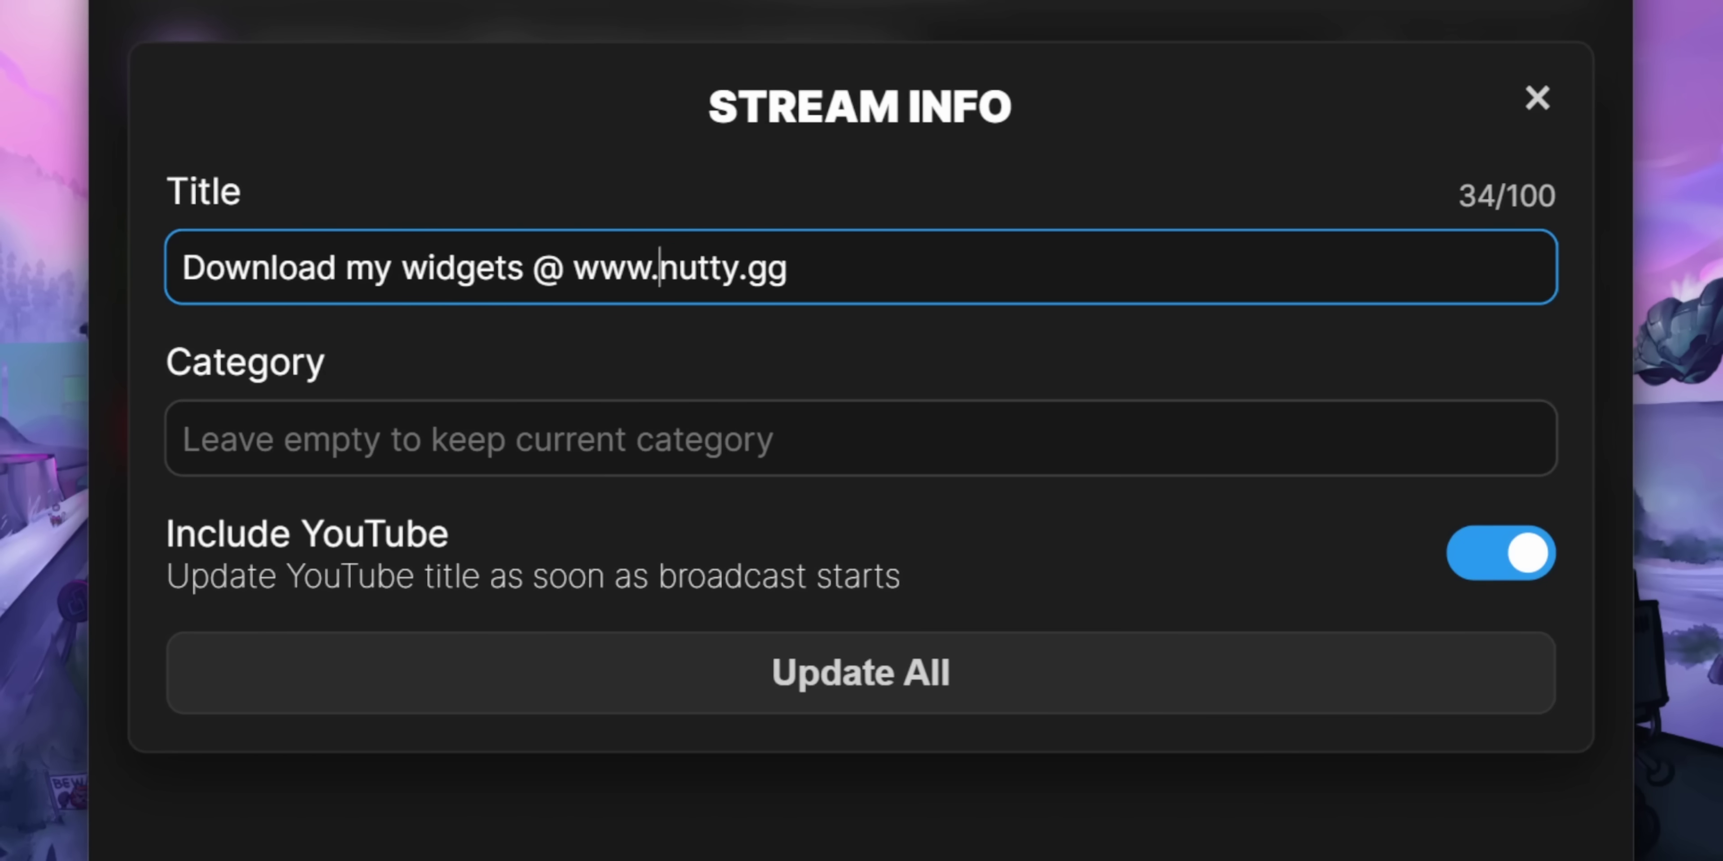
left_click(1446, 446)
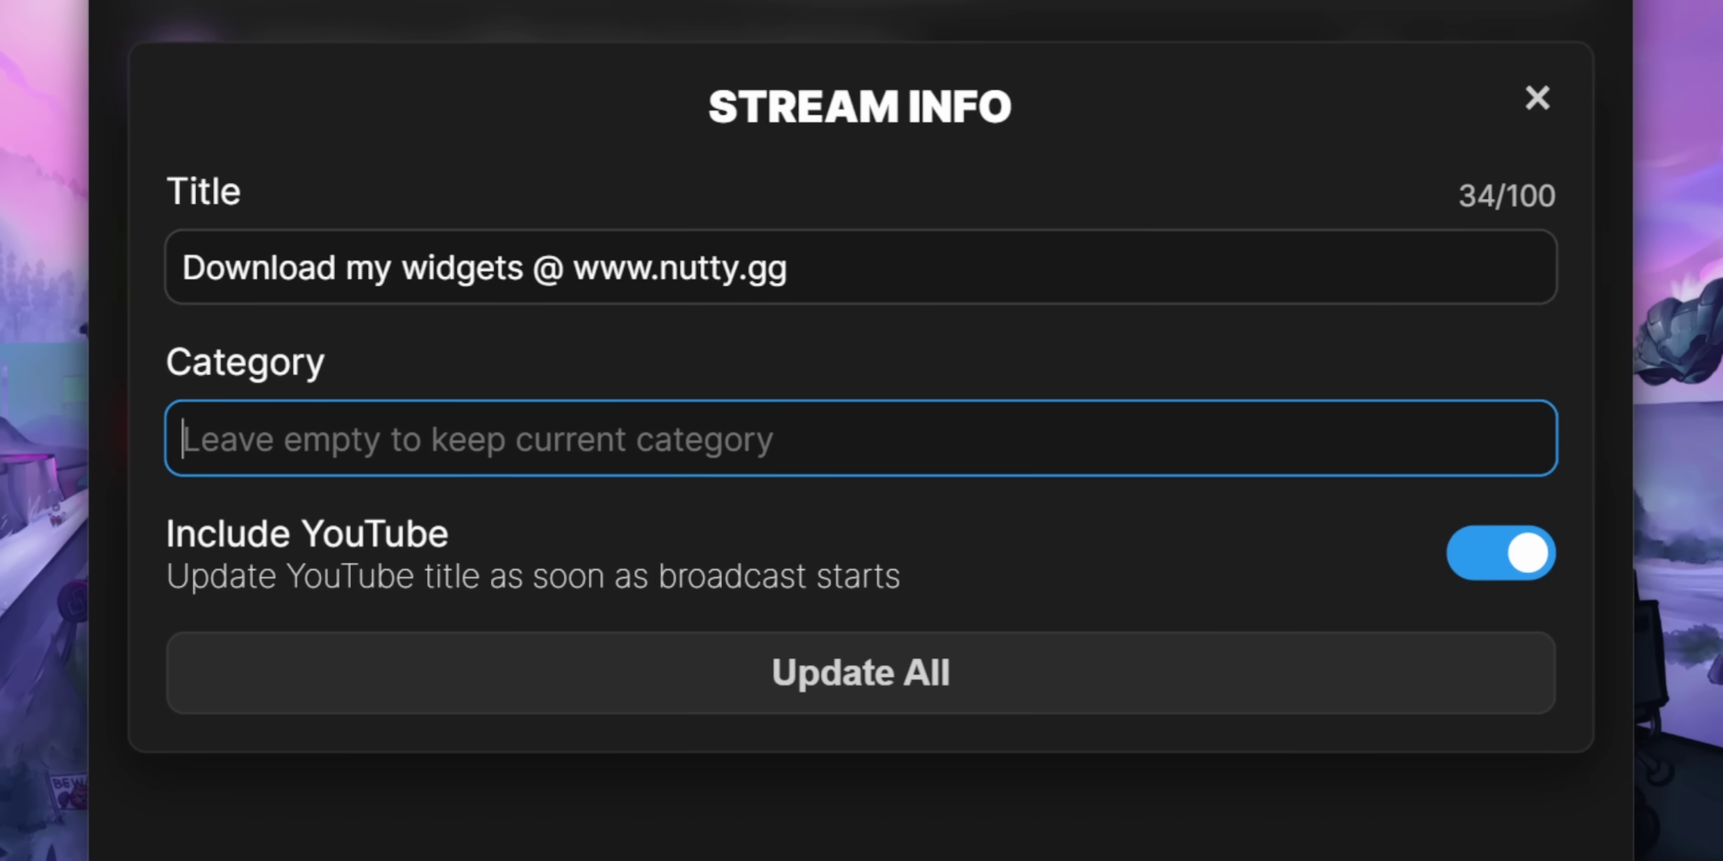
type("Zelda")
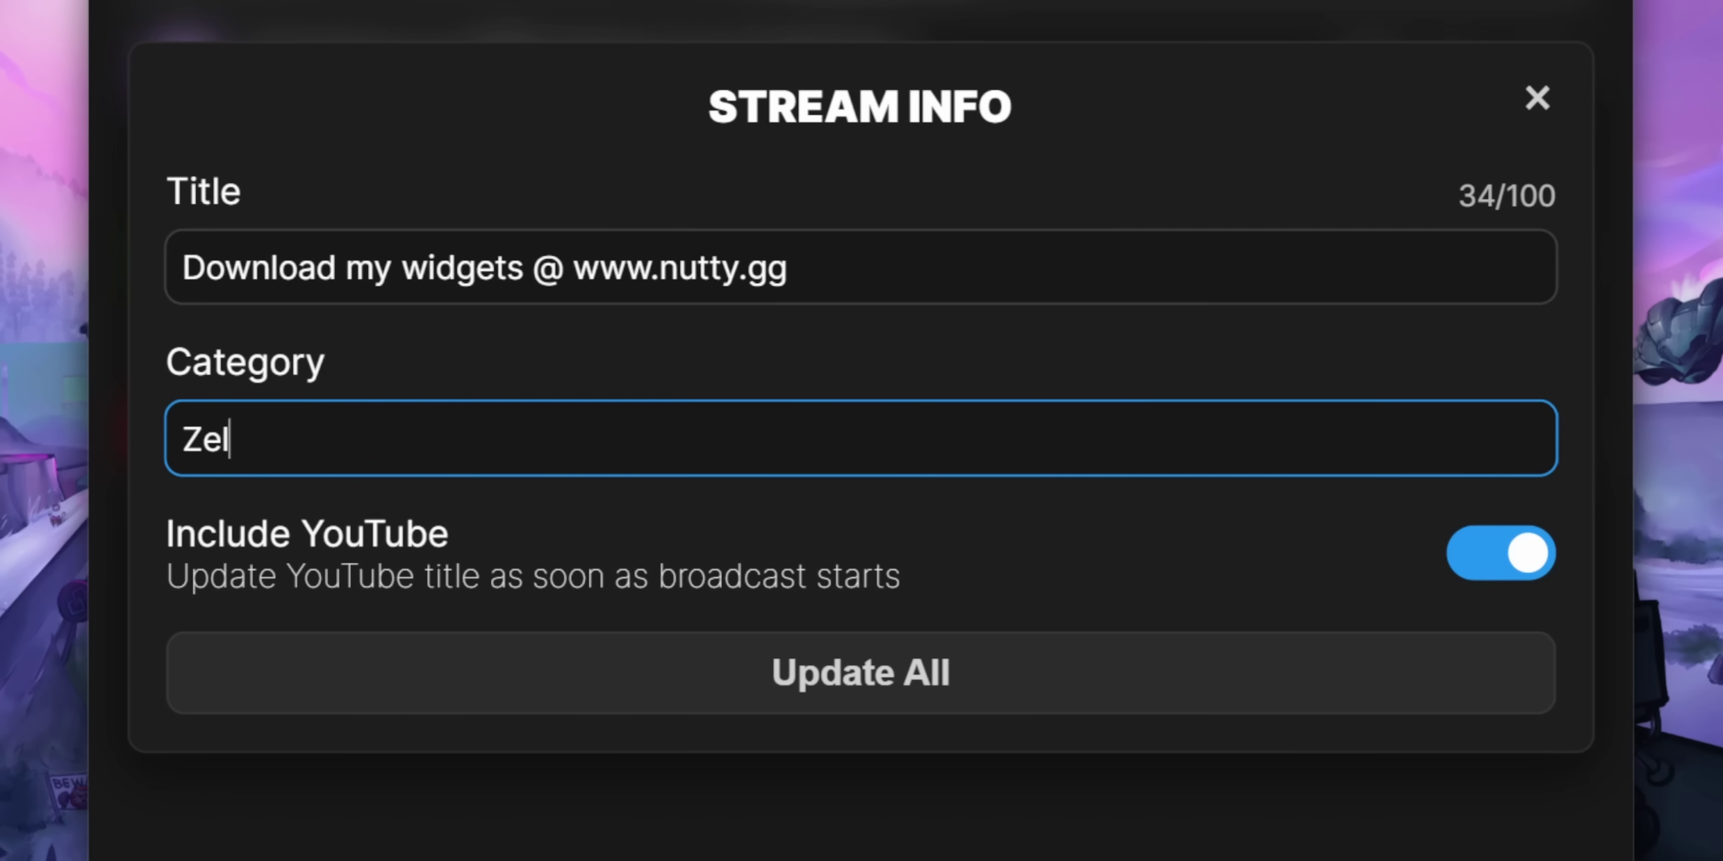
type(" 3")
left_click(1461, 675)
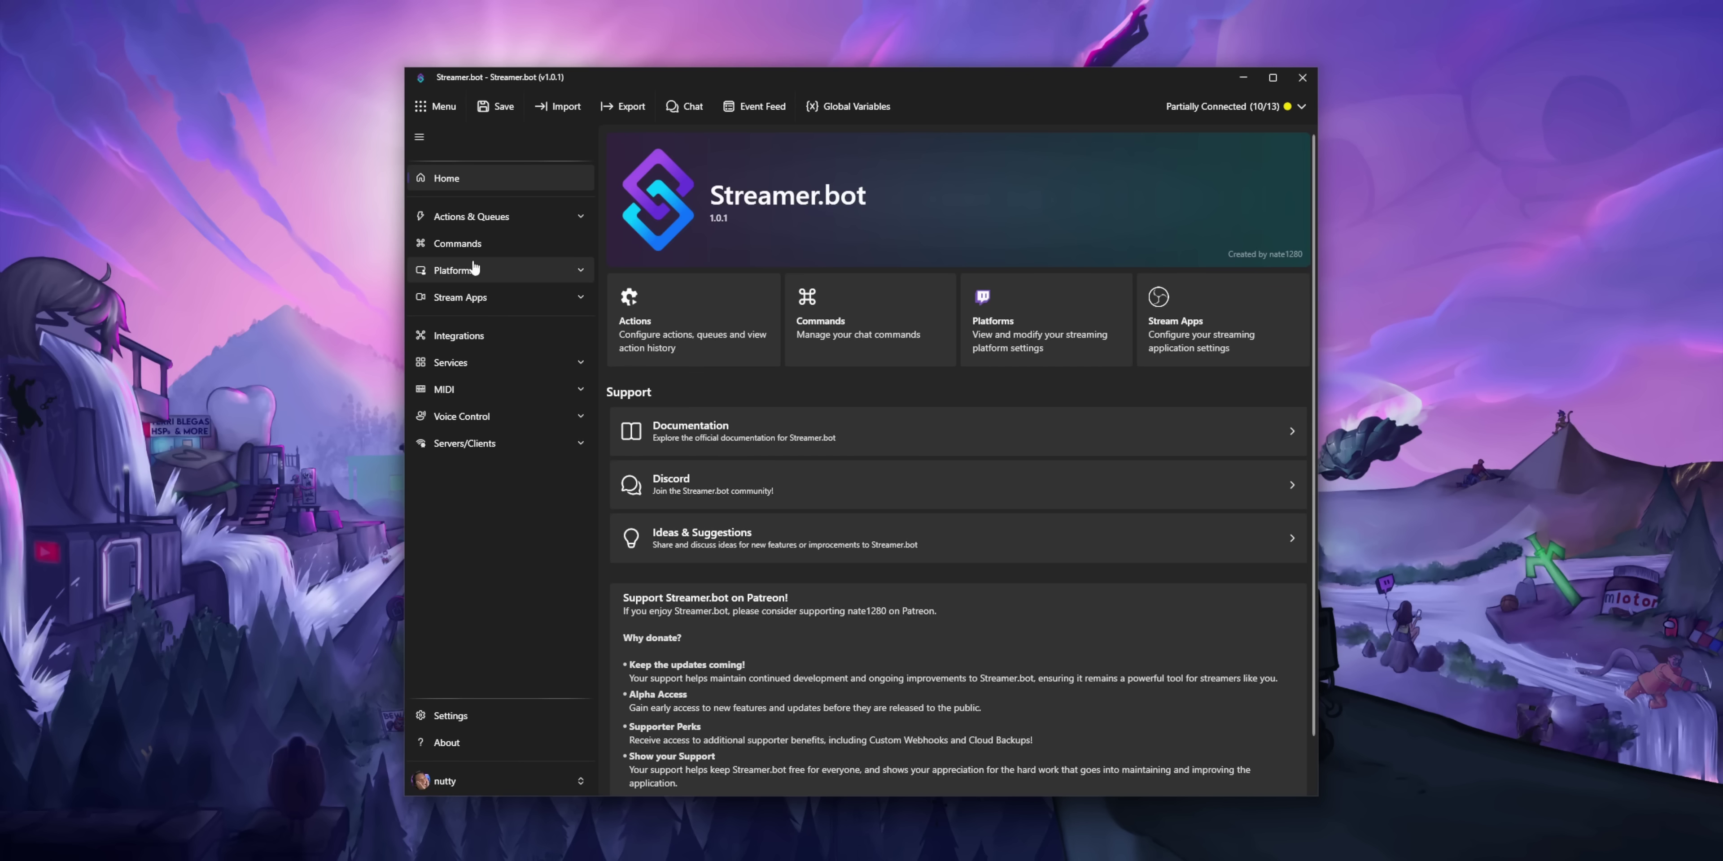
- Expand Platforms to show the Twitch, YouTube, Trovo and Kick connections
left_click(462, 271)
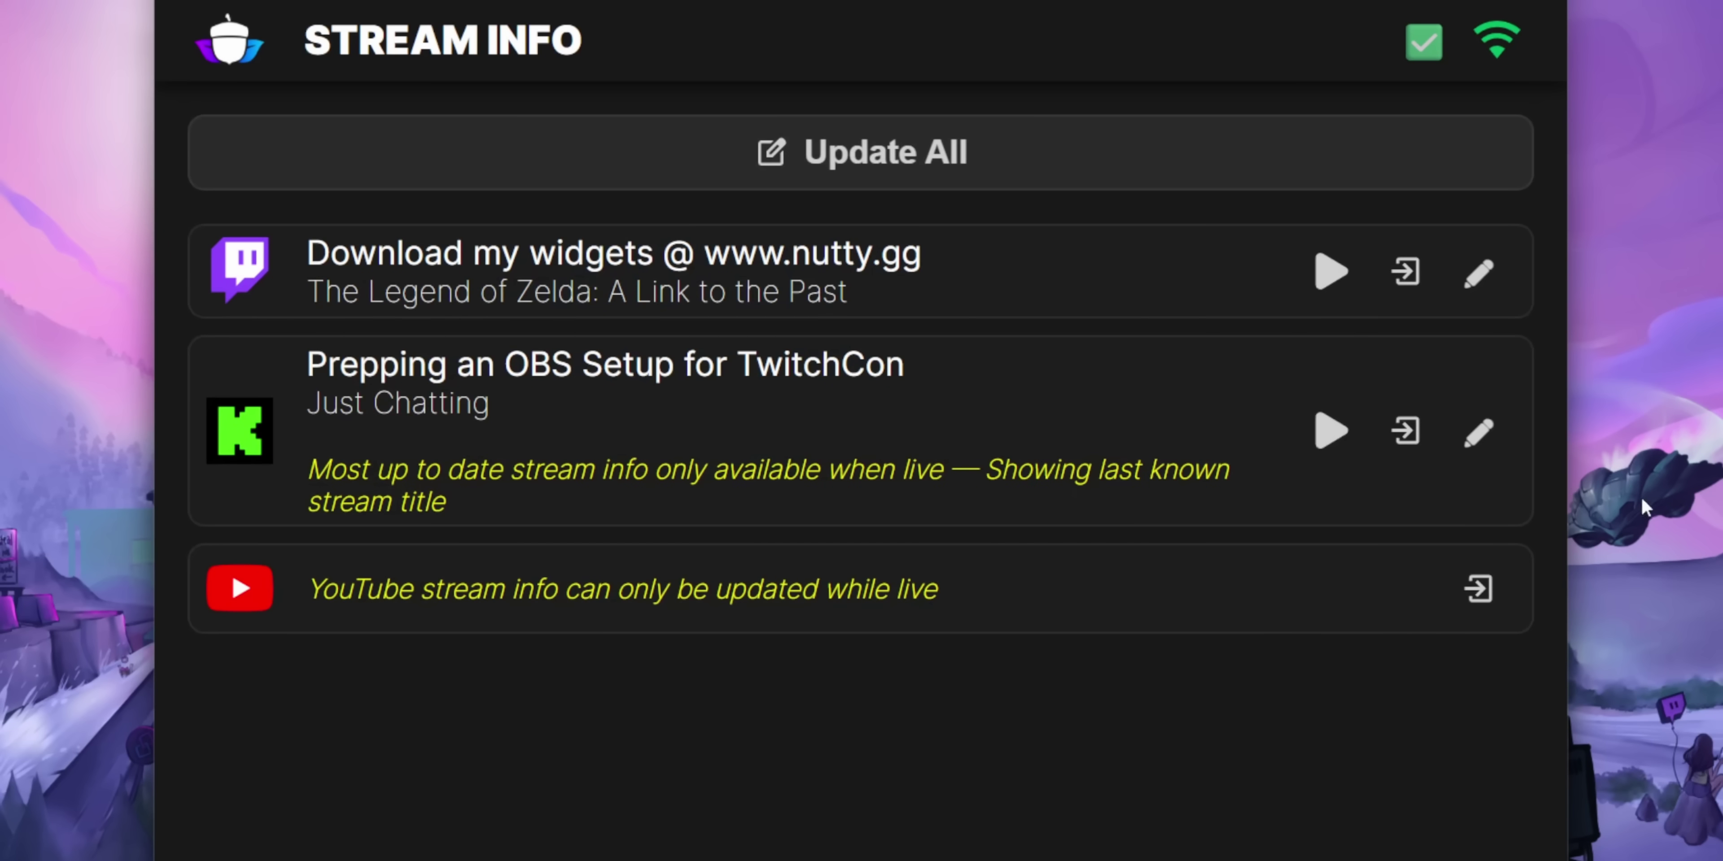
- In Kick's title editor, replace the title text with 'Download my widgets @ qwq'
left_click(1478, 431)
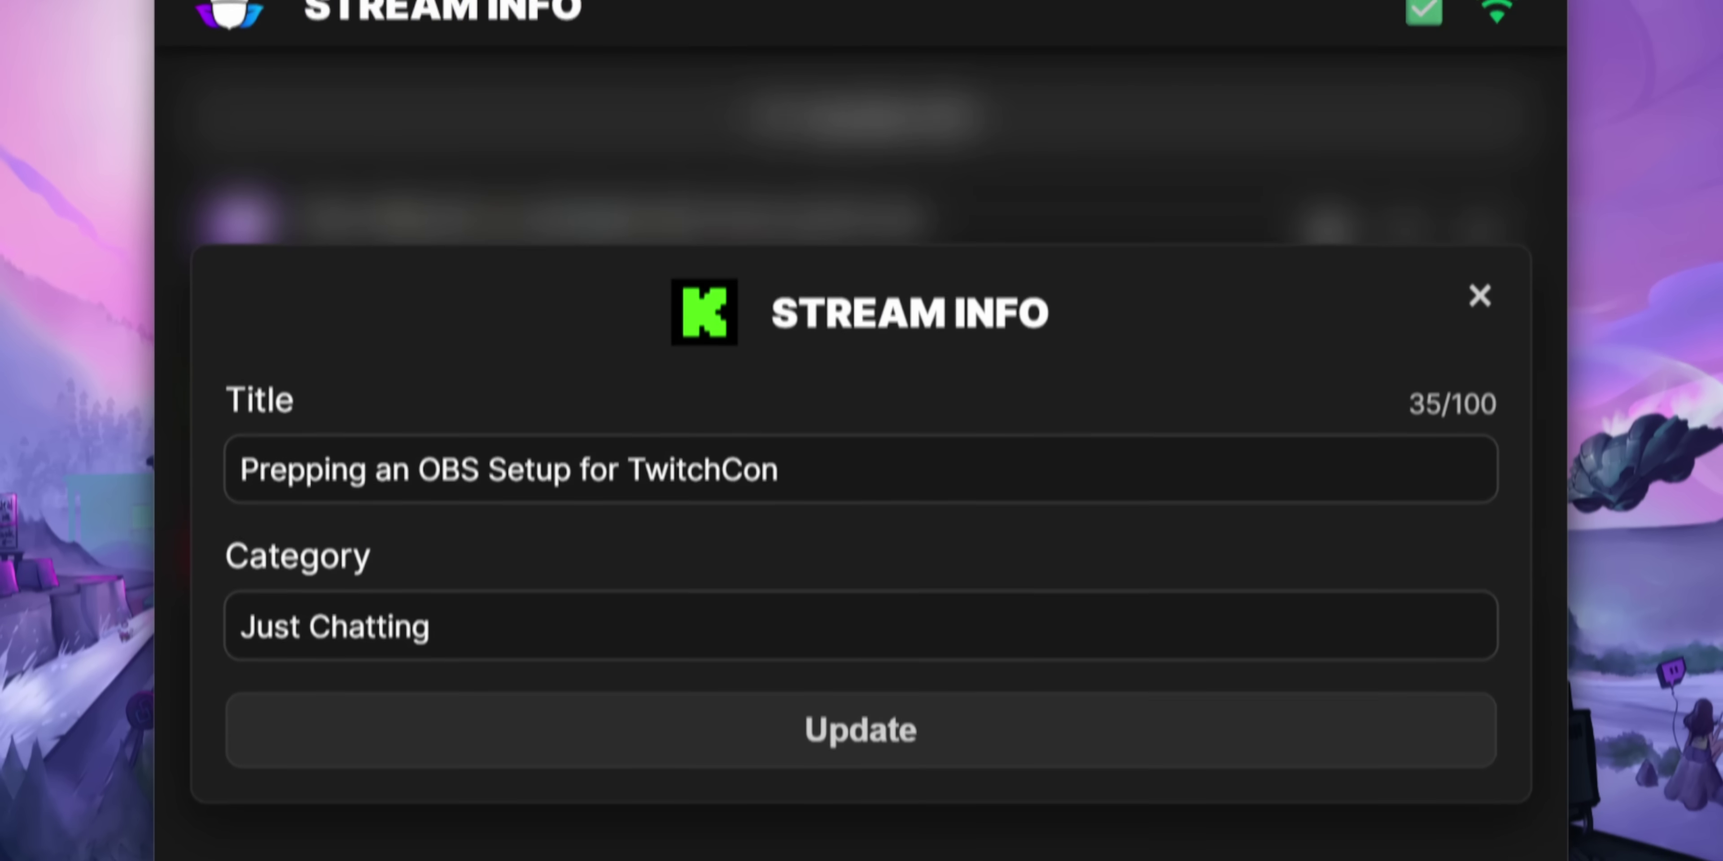
left_click(1487, 423)
key("ctrl+a")
type("Download my widgets ")
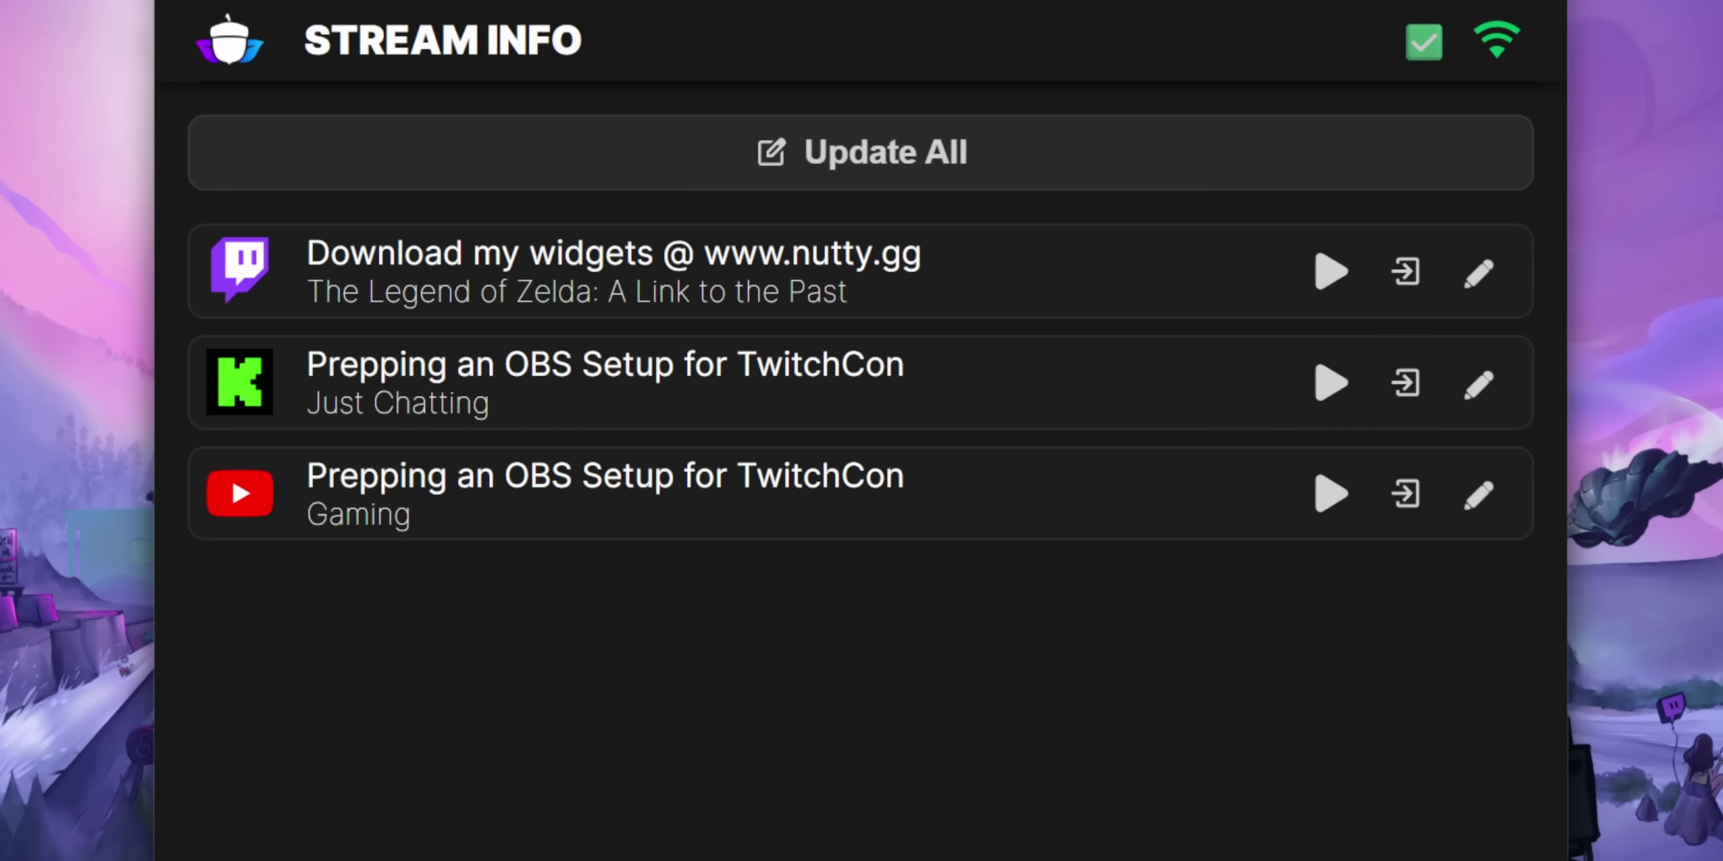
- Review YouTube's stream info form, then reconnect the YouTube account
left_click(1477, 495)
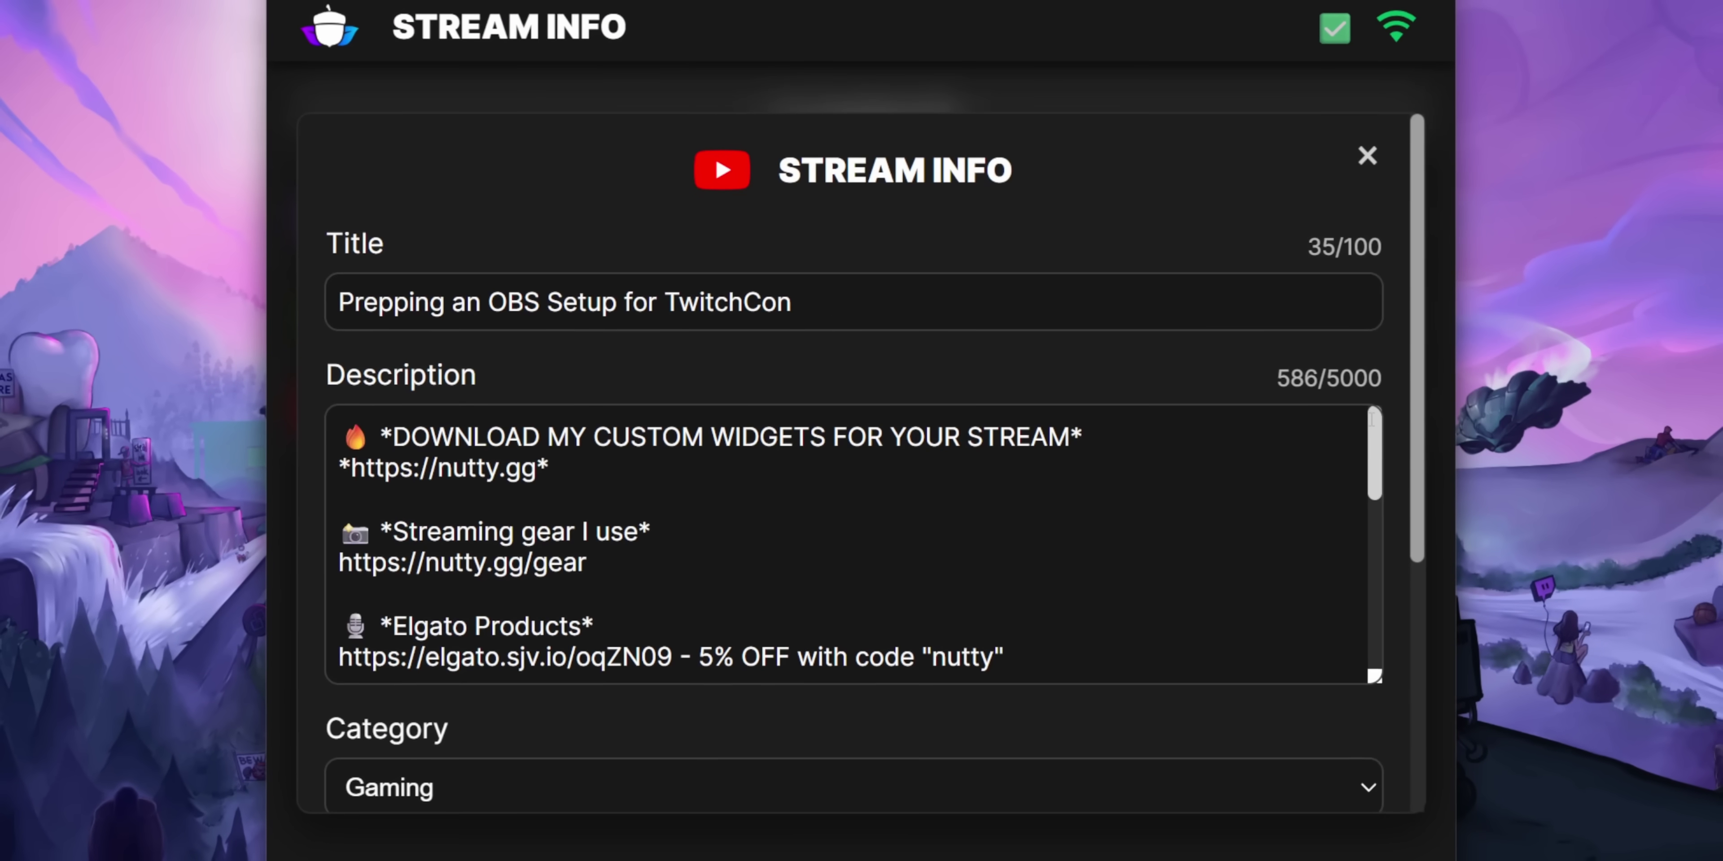
scroll(1397, 358, "down", 5)
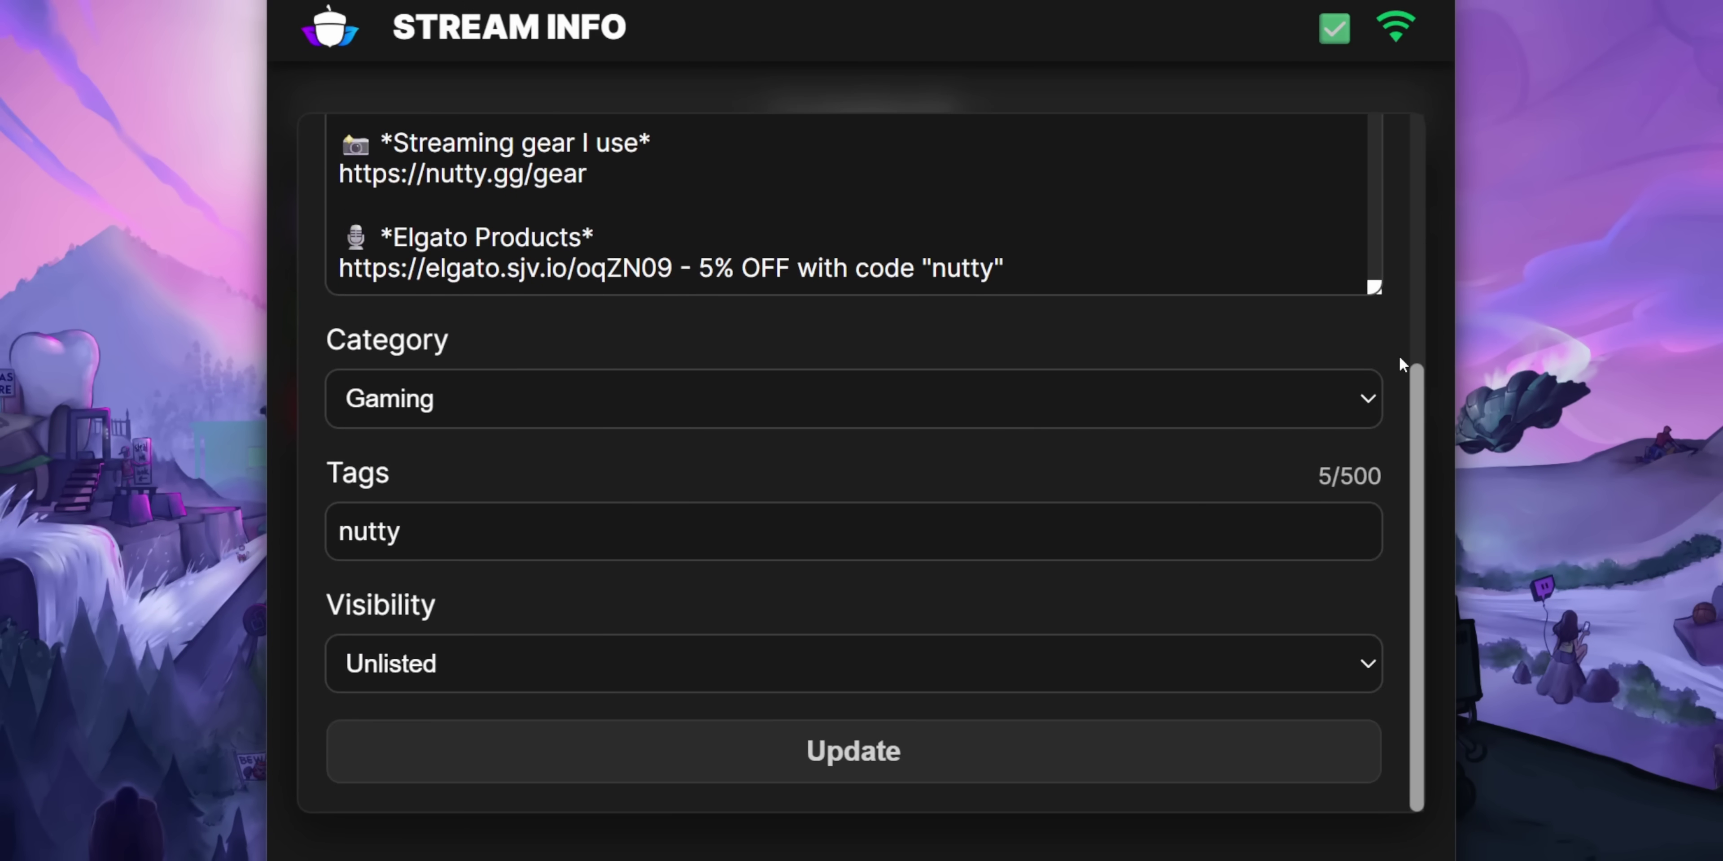
scroll(1399, 359, "up", 5)
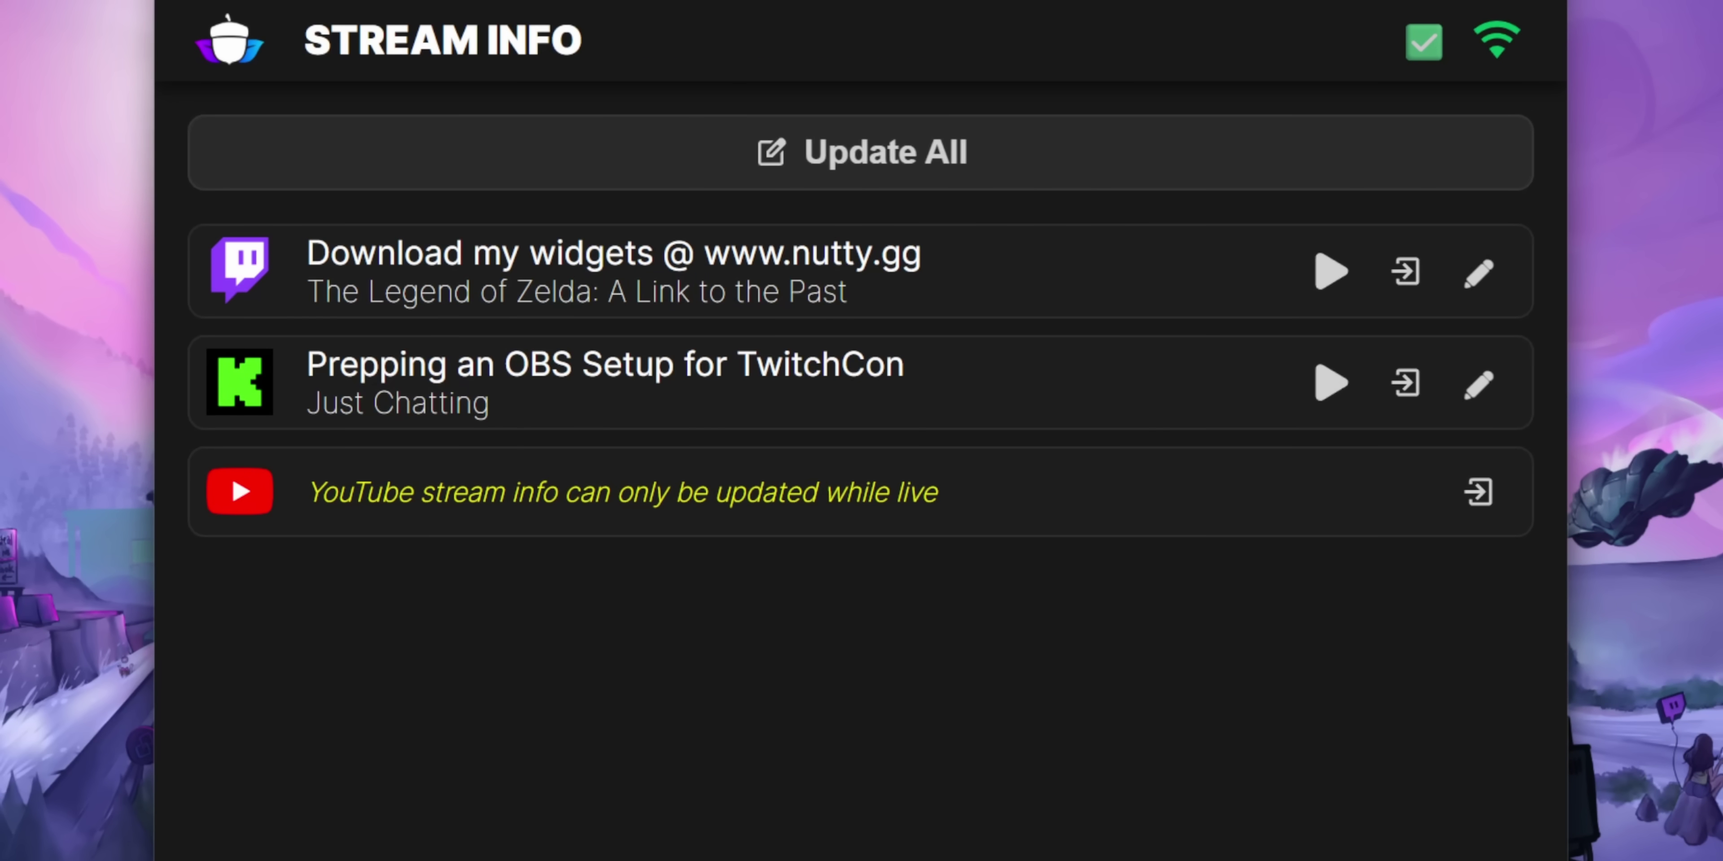
left_click(1477, 492)
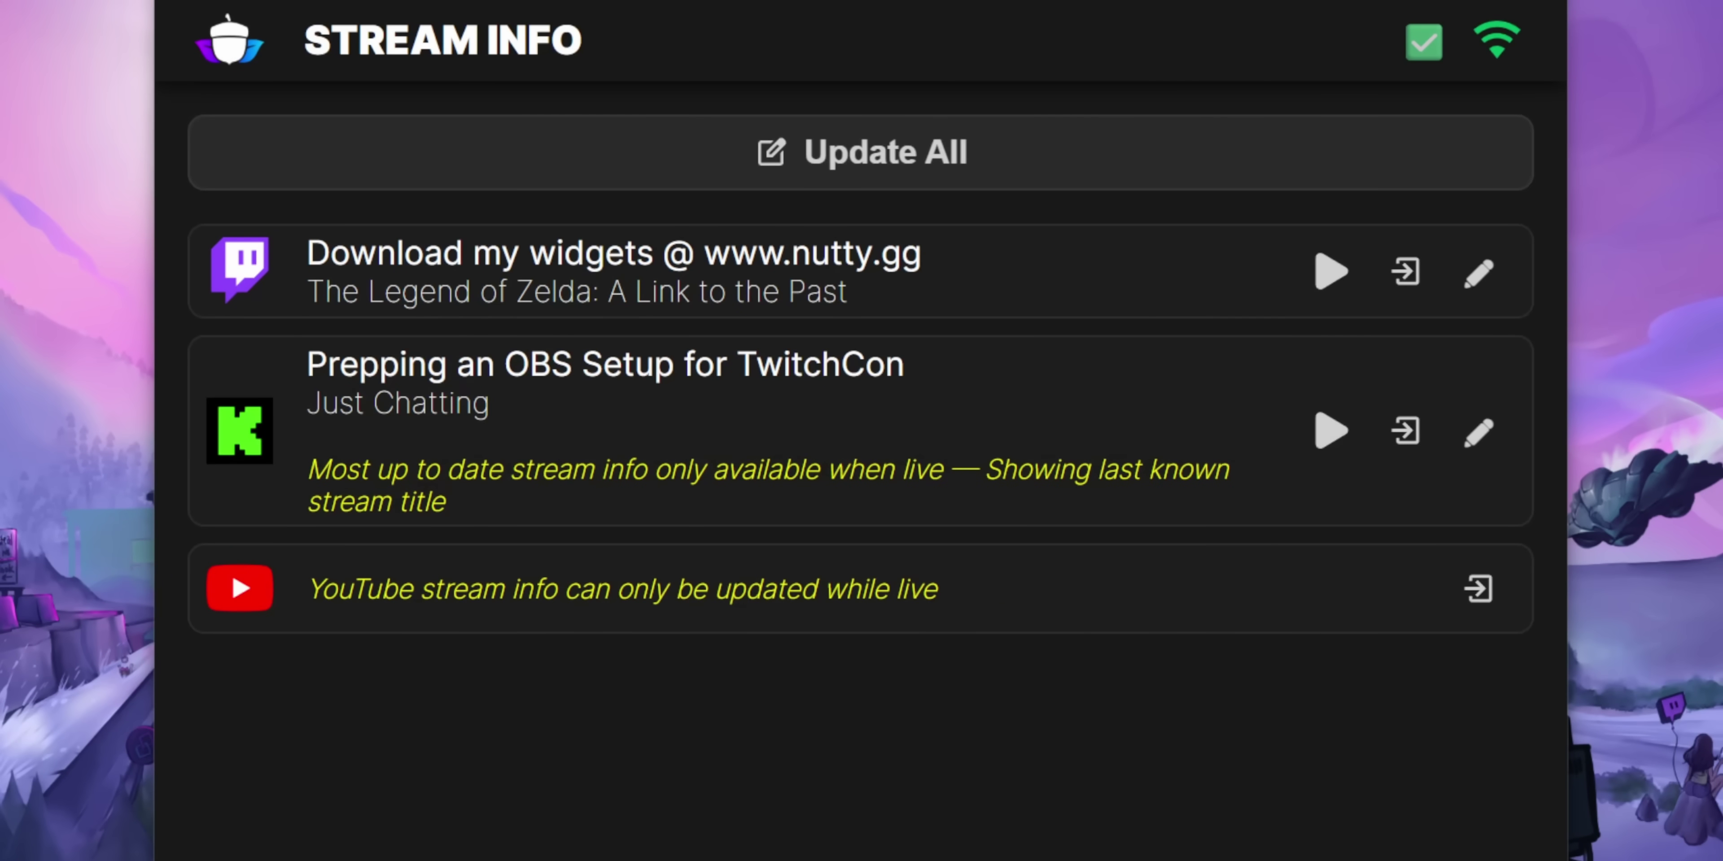
left_click(1365, 161)
scroll(1351, 161, "down", 2)
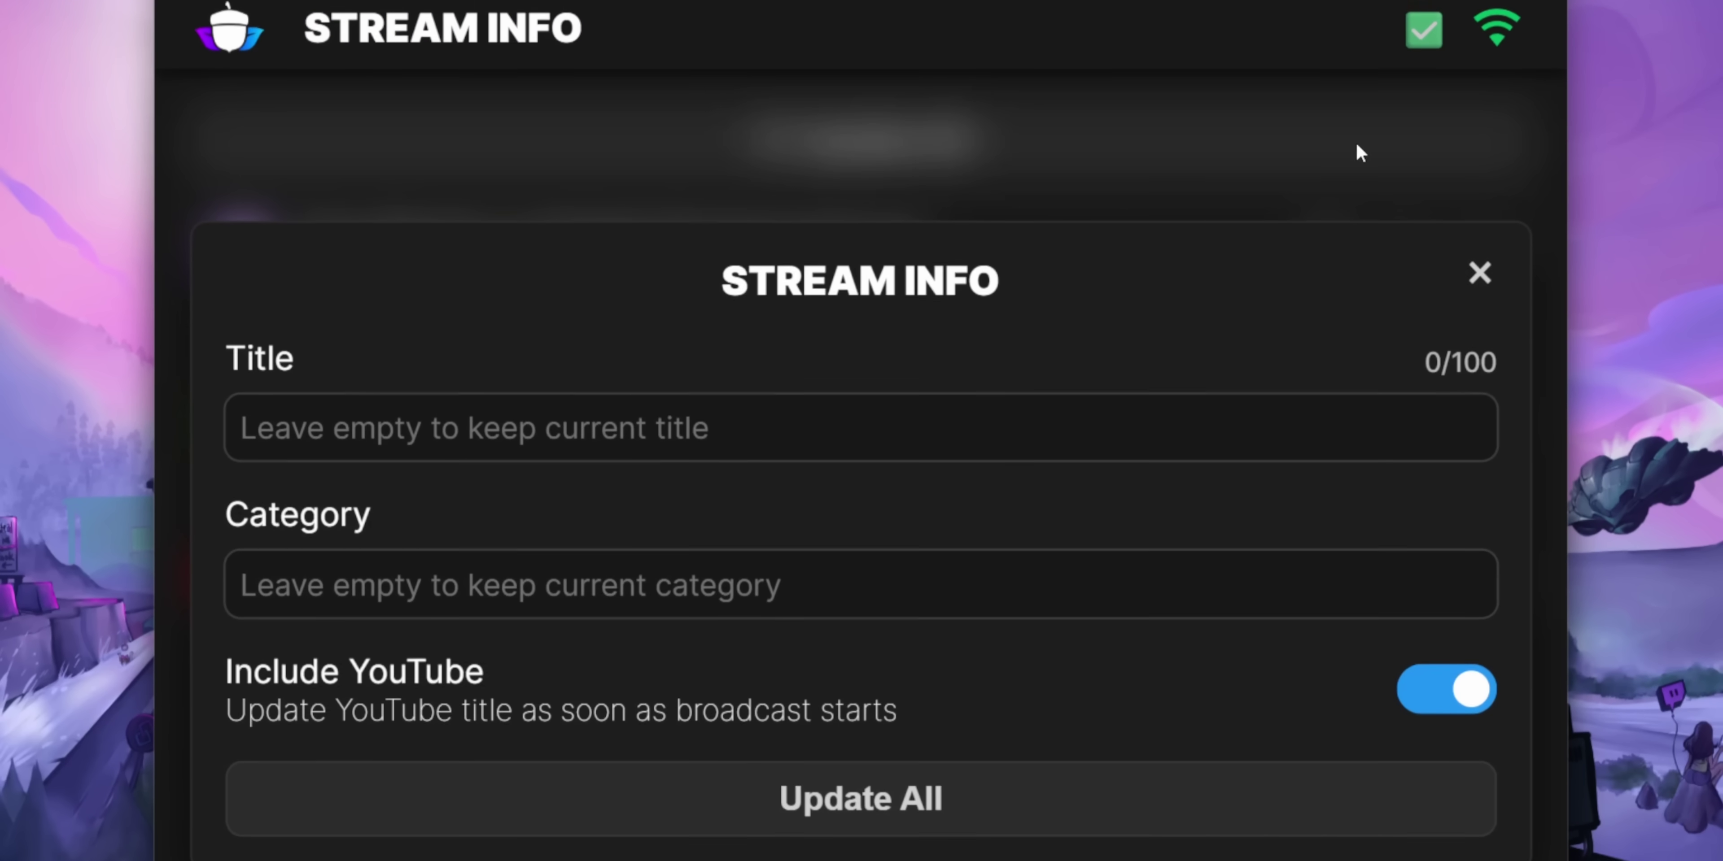
left_click(1234, 301)
type("Download my widgets @ www.nutty.gg")
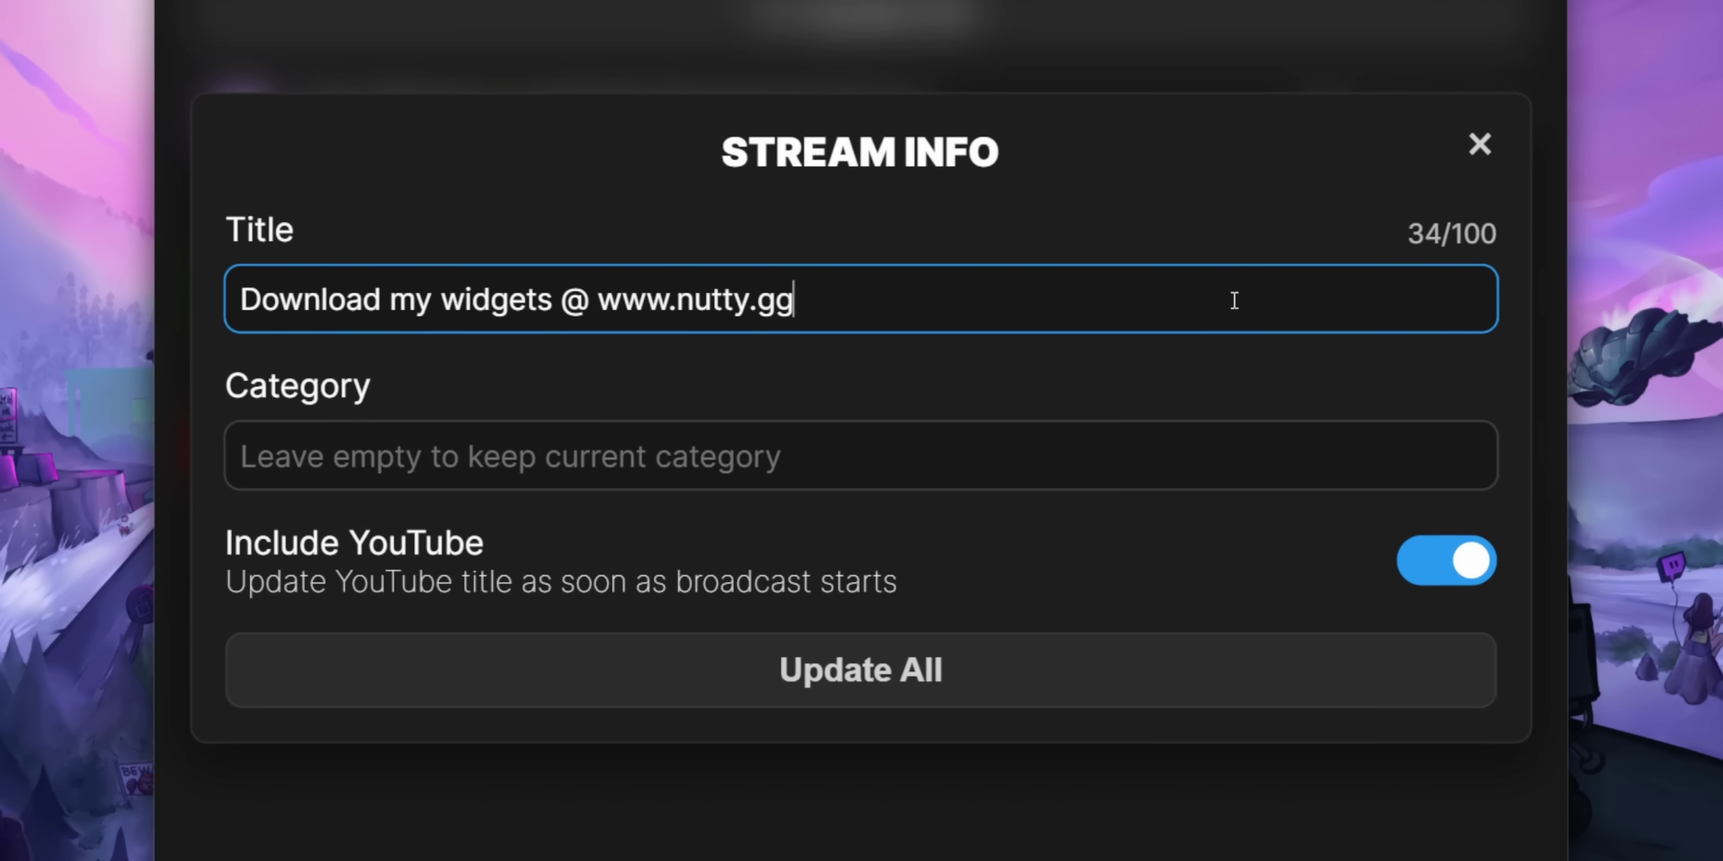
left_click(1099, 703)
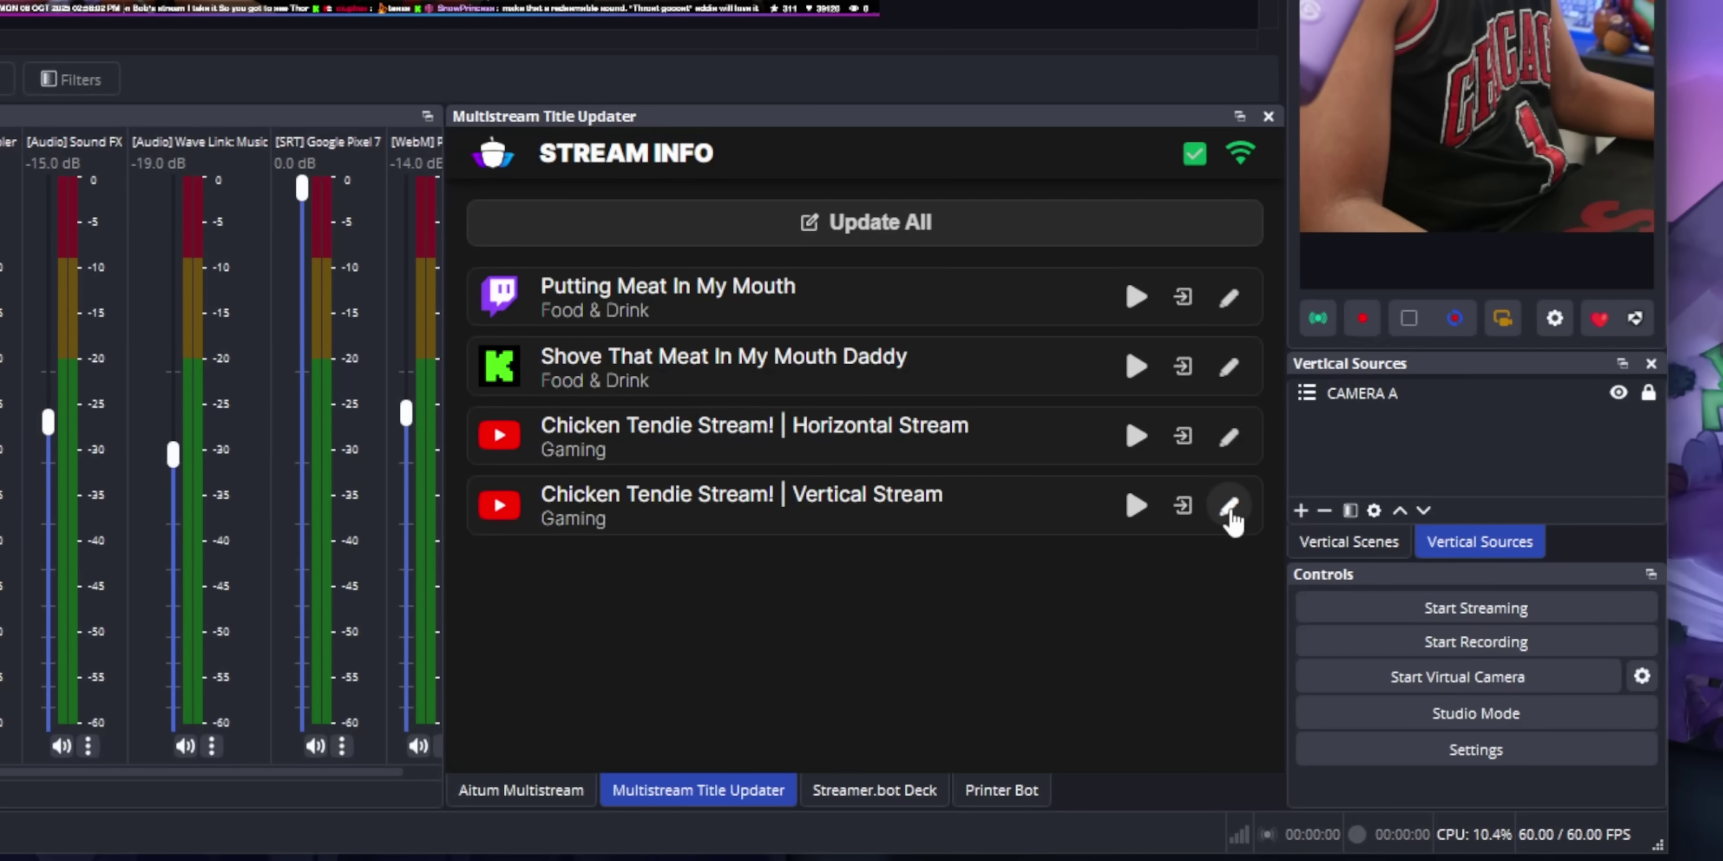
- Save the Vertical Stream YouTube entry tagged 'shorts, vertical', then briefly highlight the Twitch title
left_click(1229, 506)
scroll(1112, 612, "down", 5)
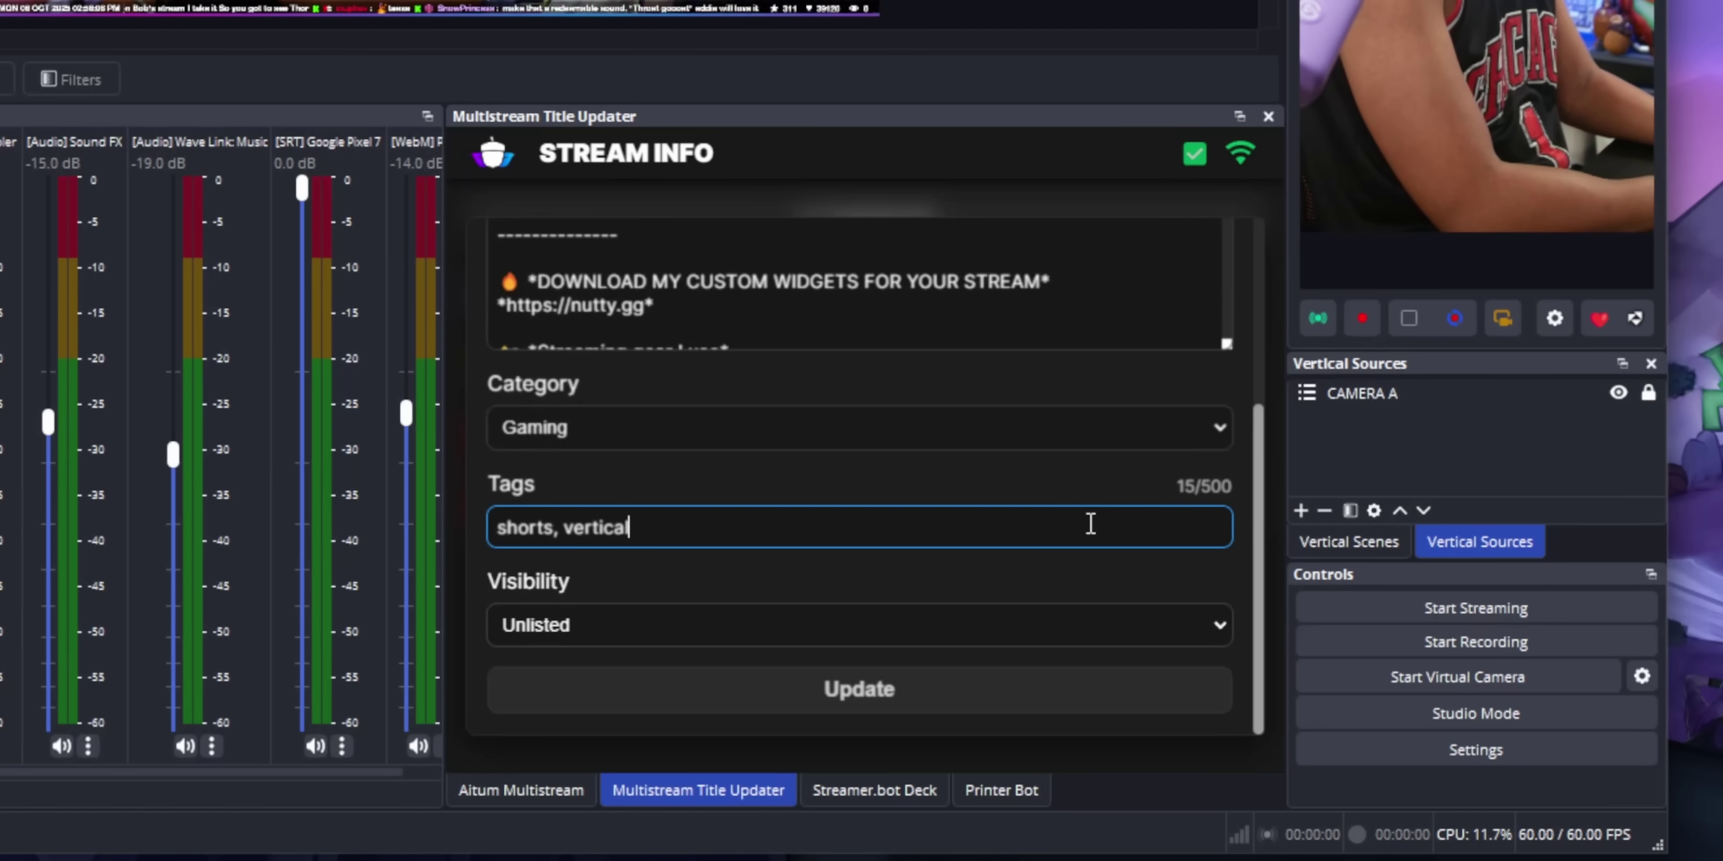
left_click(1217, 706)
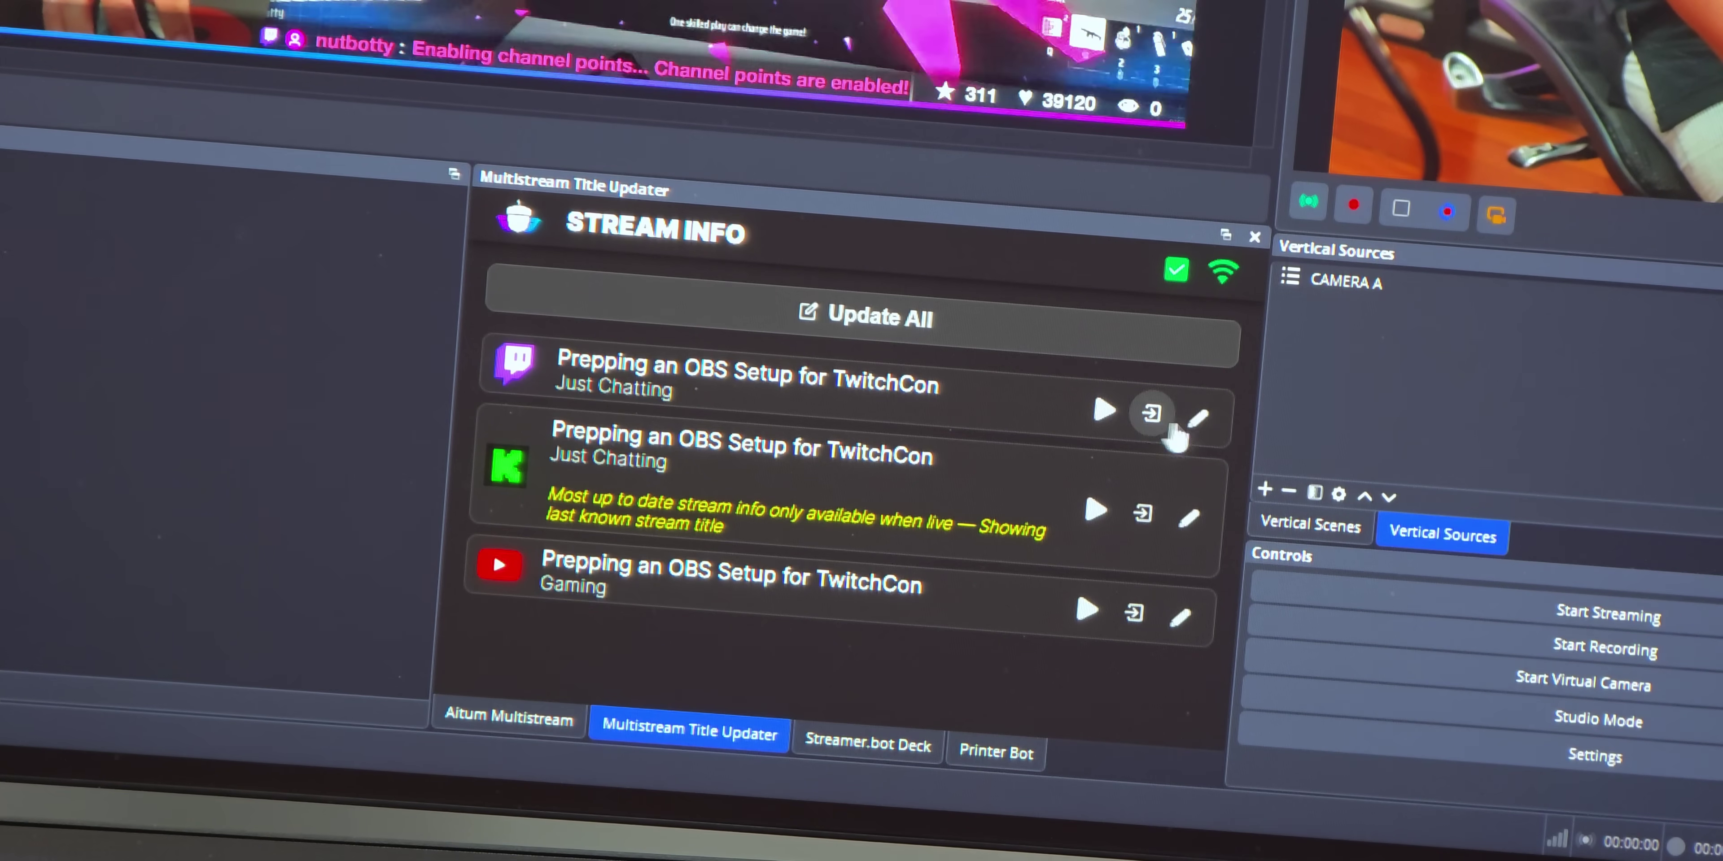
left_click_drag(950, 388, 555, 361)
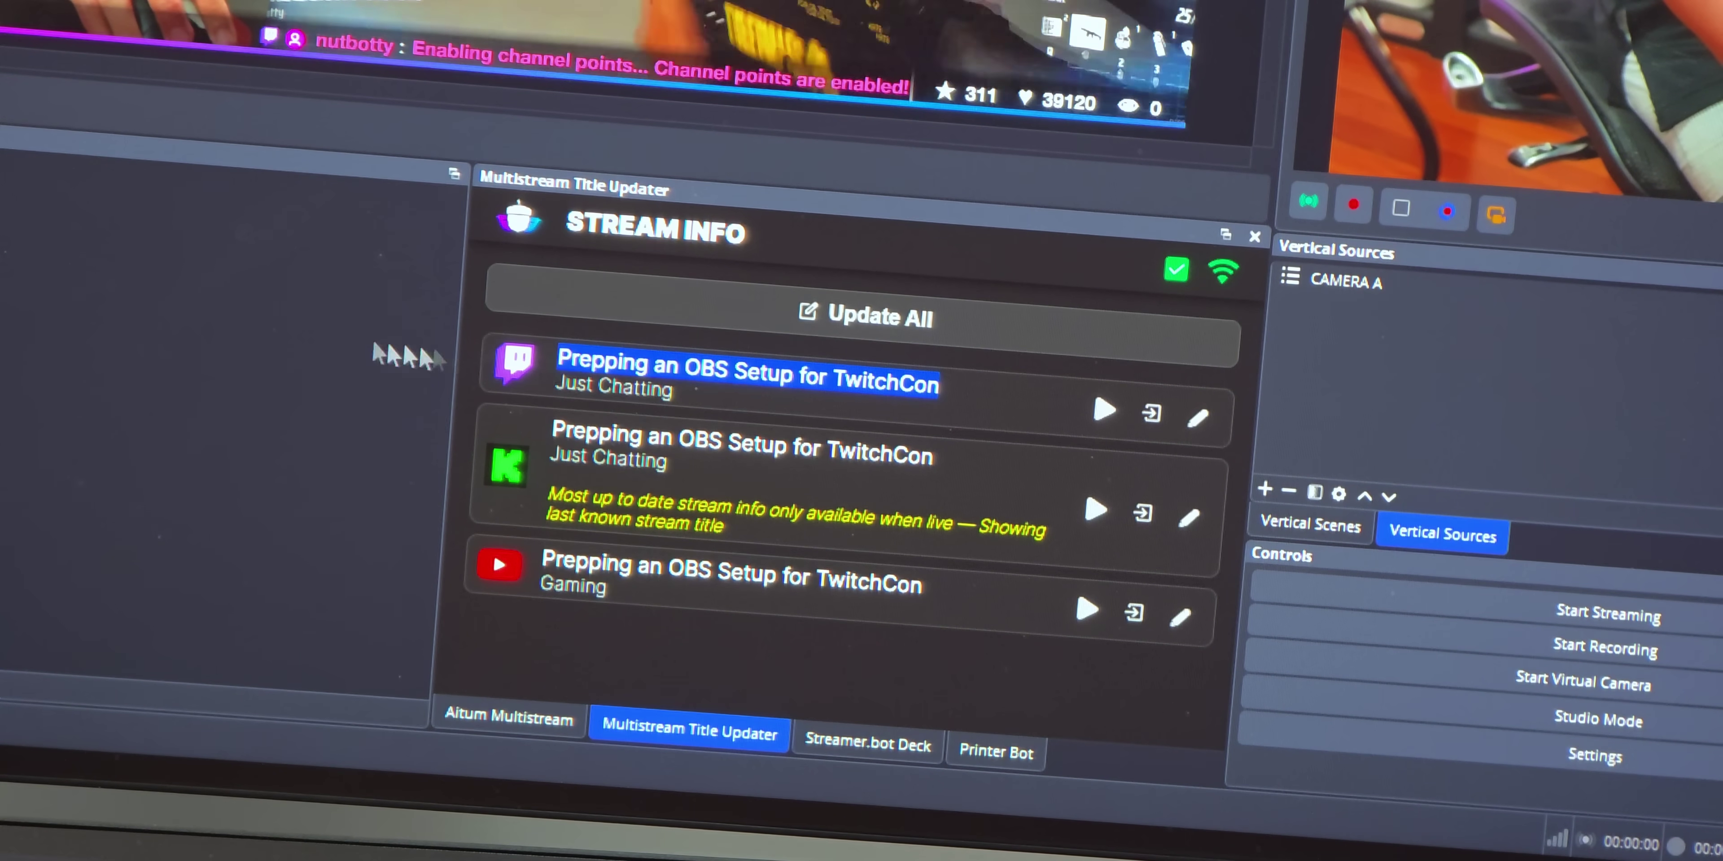
left_click(543, 672)
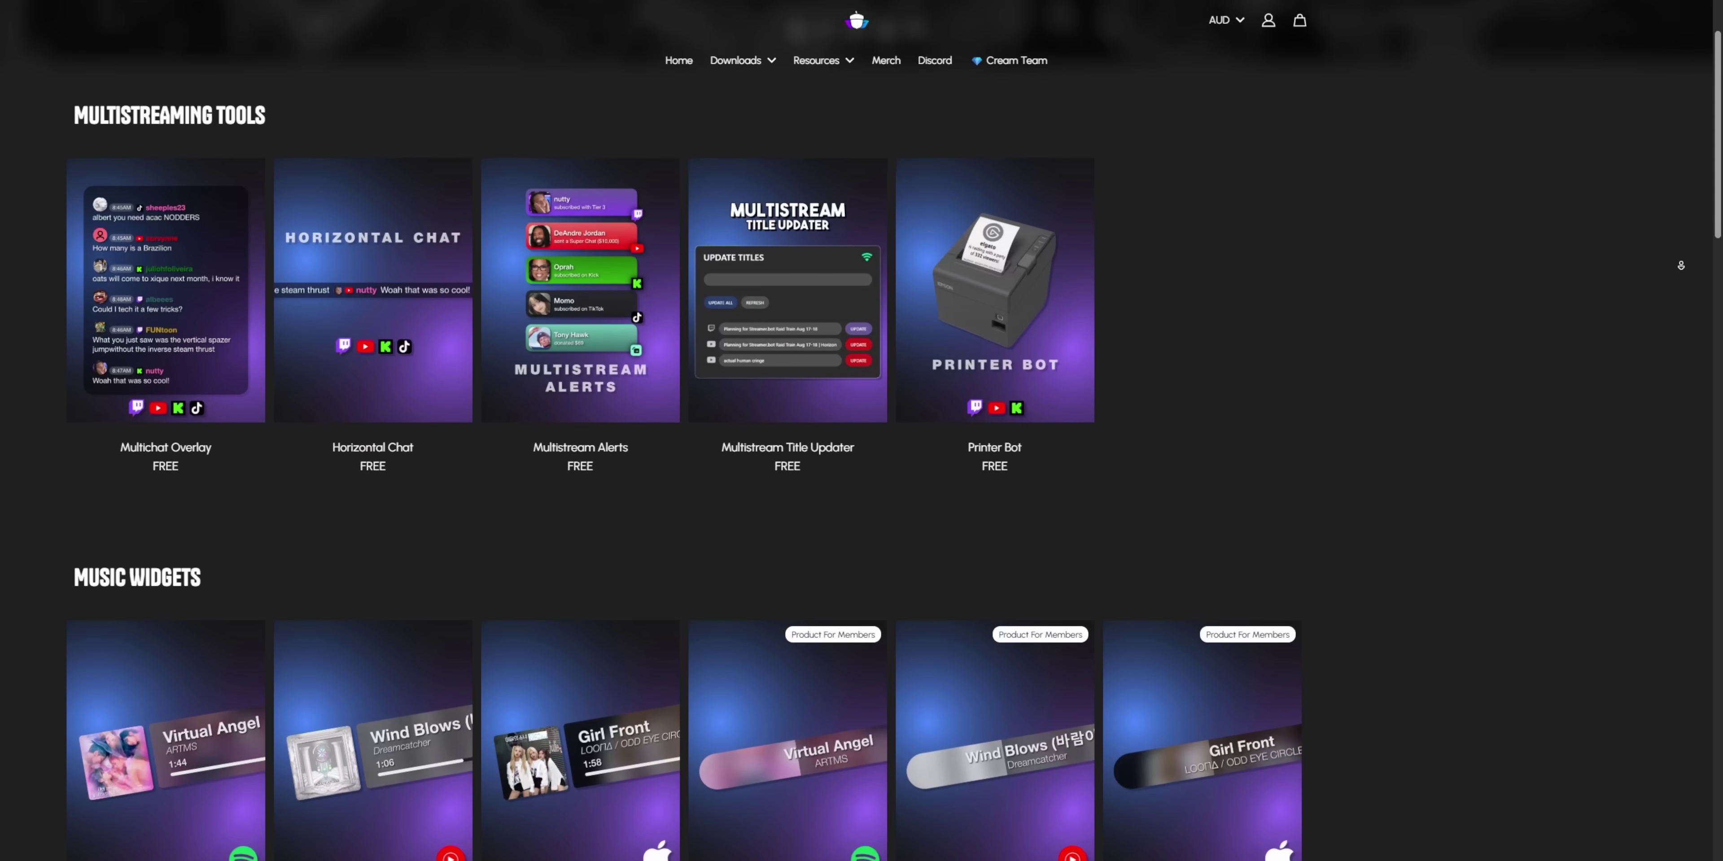
scroll(856, 468, "down", 3)
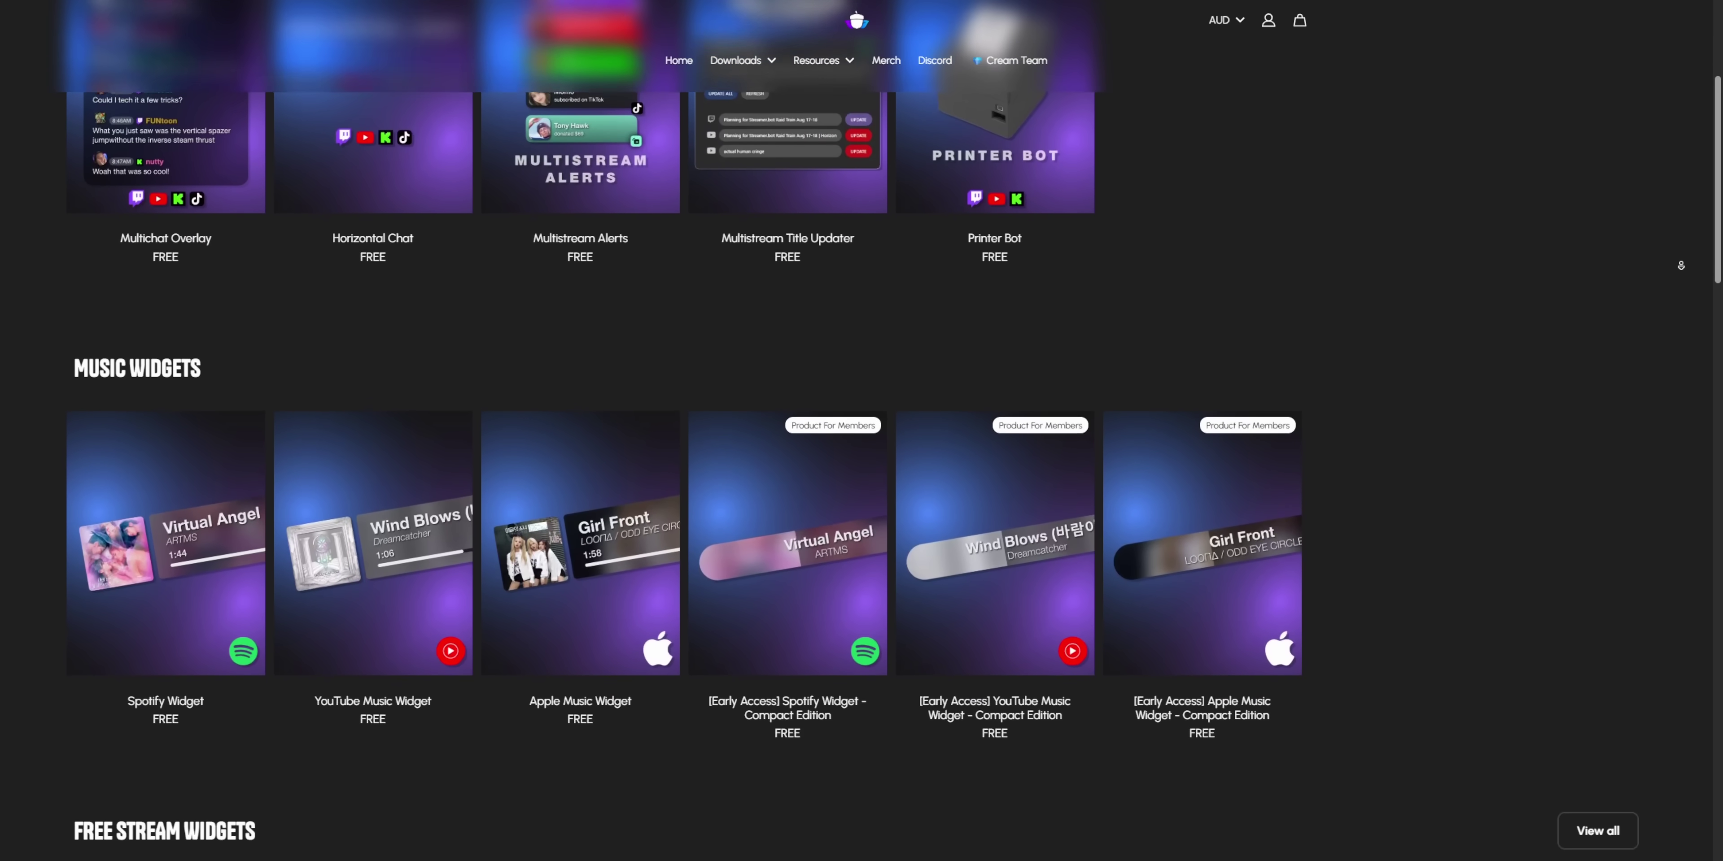